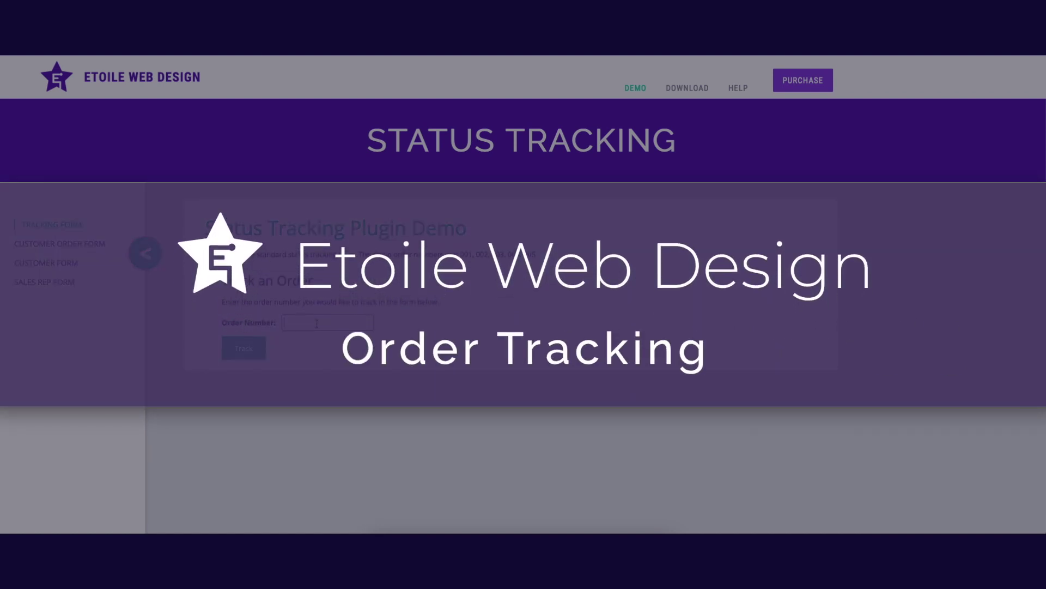
pyautogui.write('001')
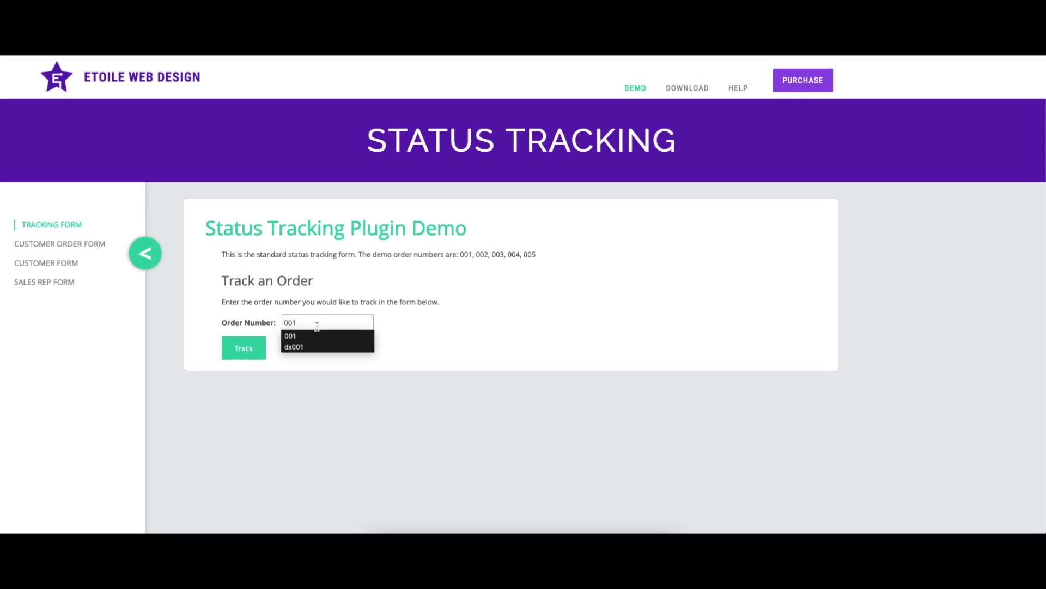
# Submit order number 001 on the demo Tracking Form to view its status.
pyautogui.click(243, 347)
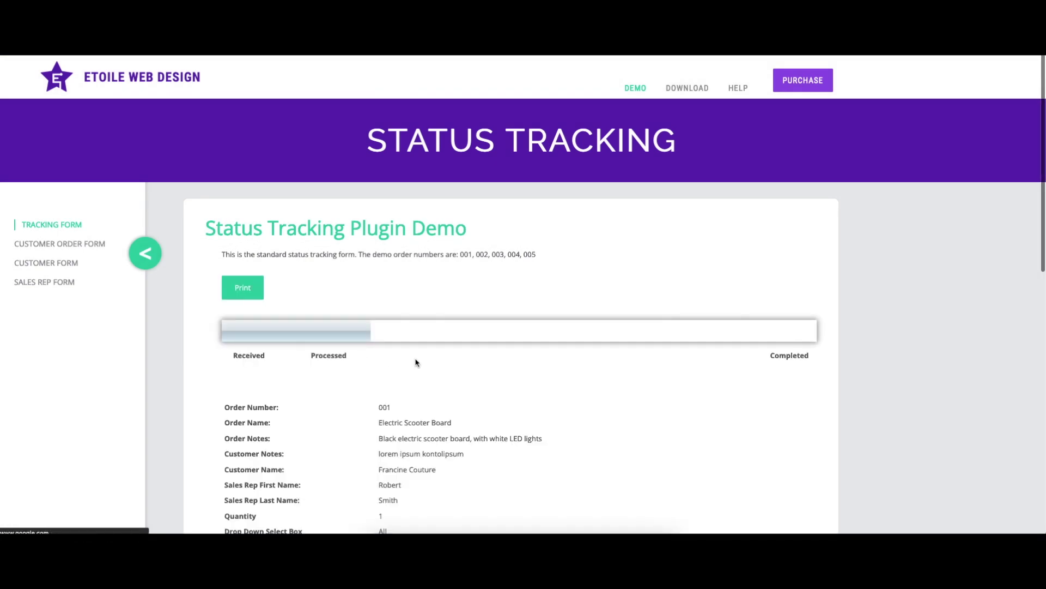
pyautogui.scroll(-3, 417, 362)
pyautogui.scroll(-2, 416, 361)
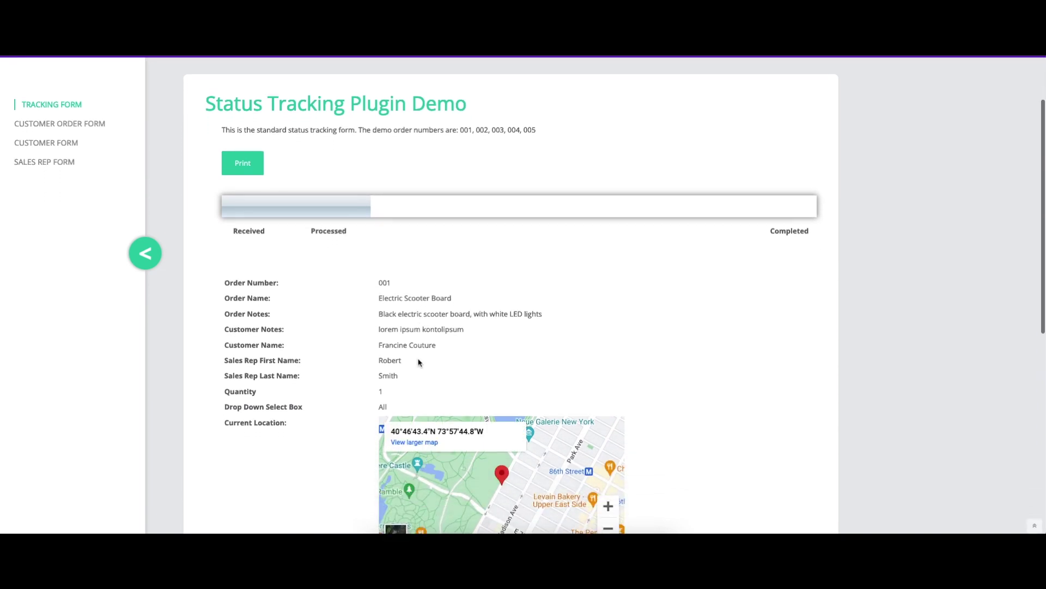
pyautogui.scroll(-1, 418, 362)
pyautogui.scroll(-2, 677, 362)
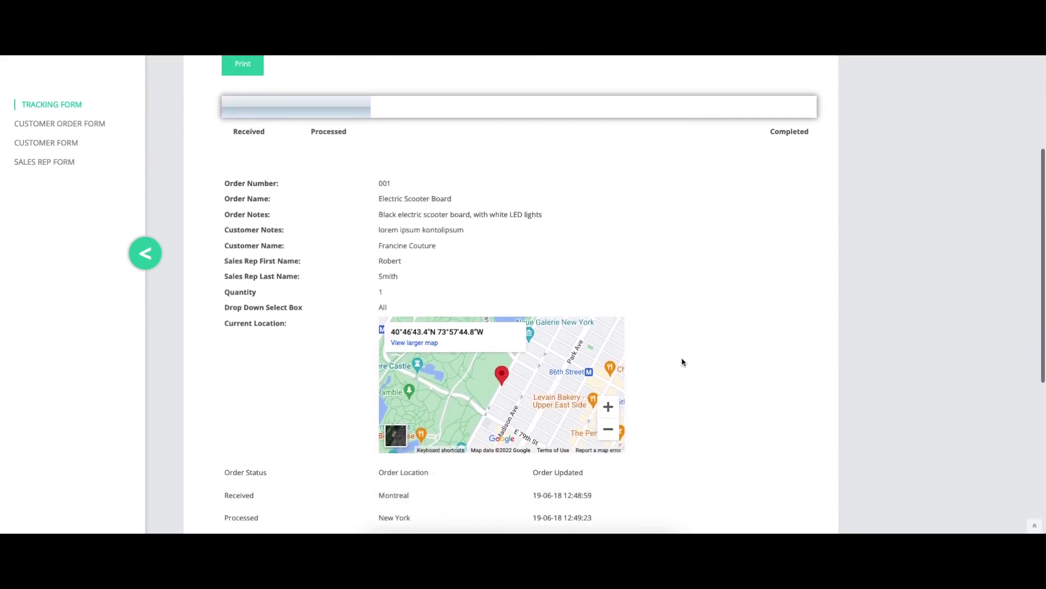
pyautogui.scroll(-2, 678, 363)
pyautogui.scroll(-2, 677, 362)
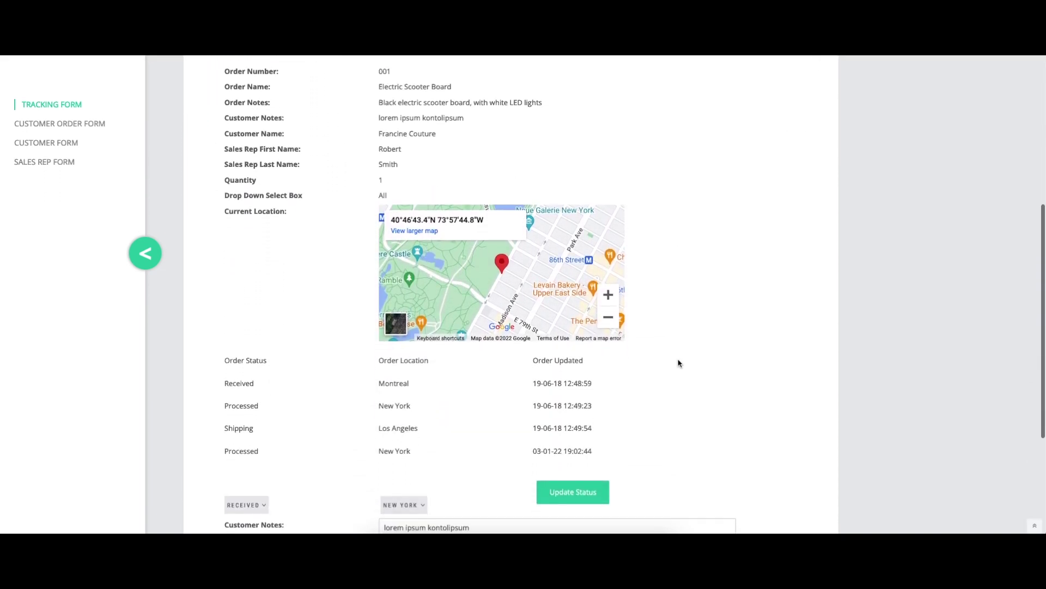
pyautogui.scroll(-2, 678, 362)
pyautogui.scroll(-1, 678, 362)
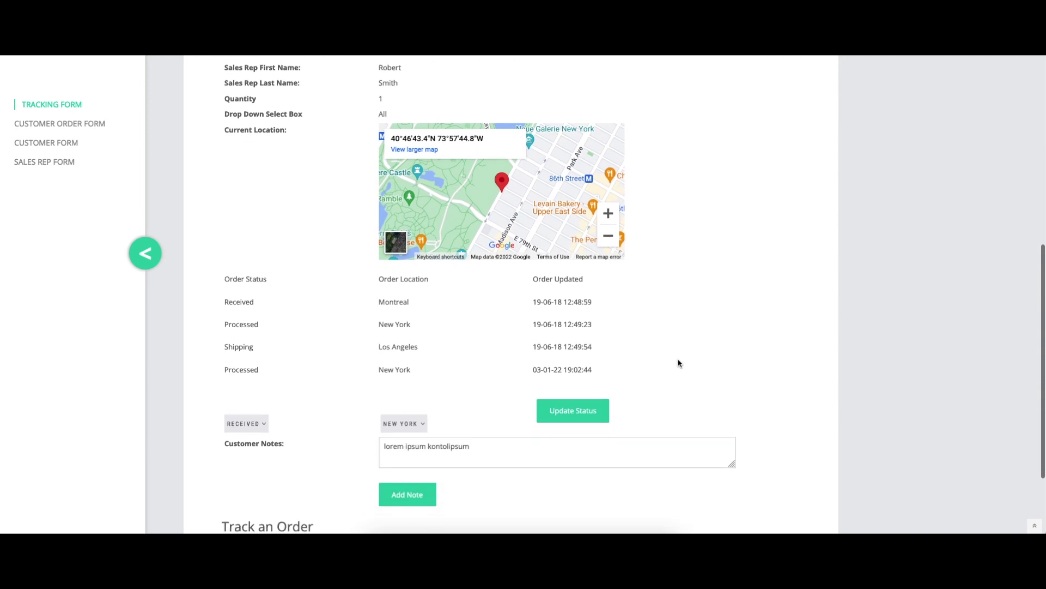
pyautogui.scroll(-1, 678, 362)
pyautogui.scroll(-1, 677, 362)
pyautogui.scroll(-1, 678, 362)
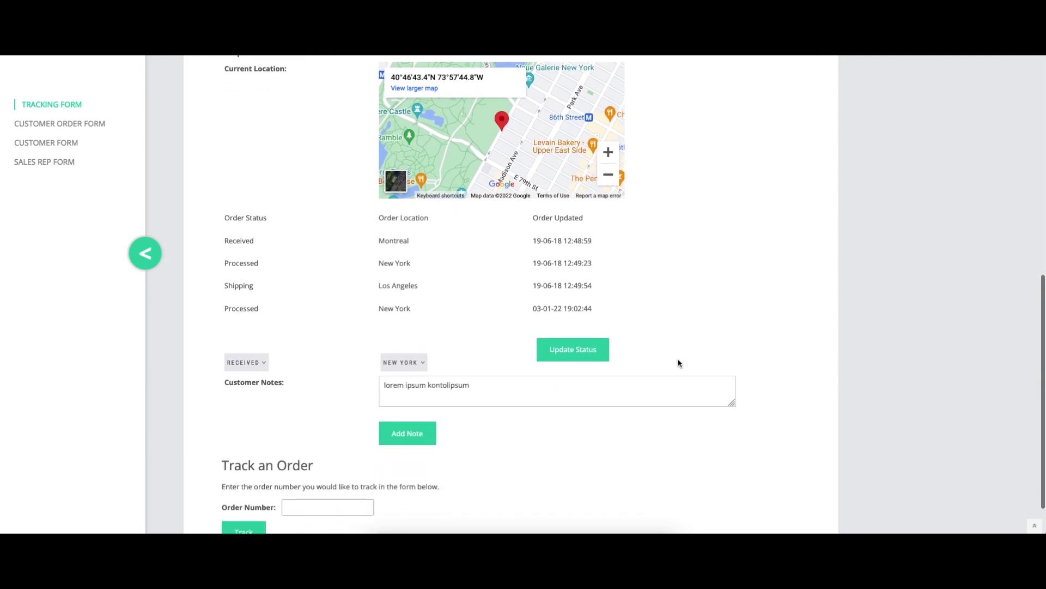
pyautogui.scroll(-1, 678, 362)
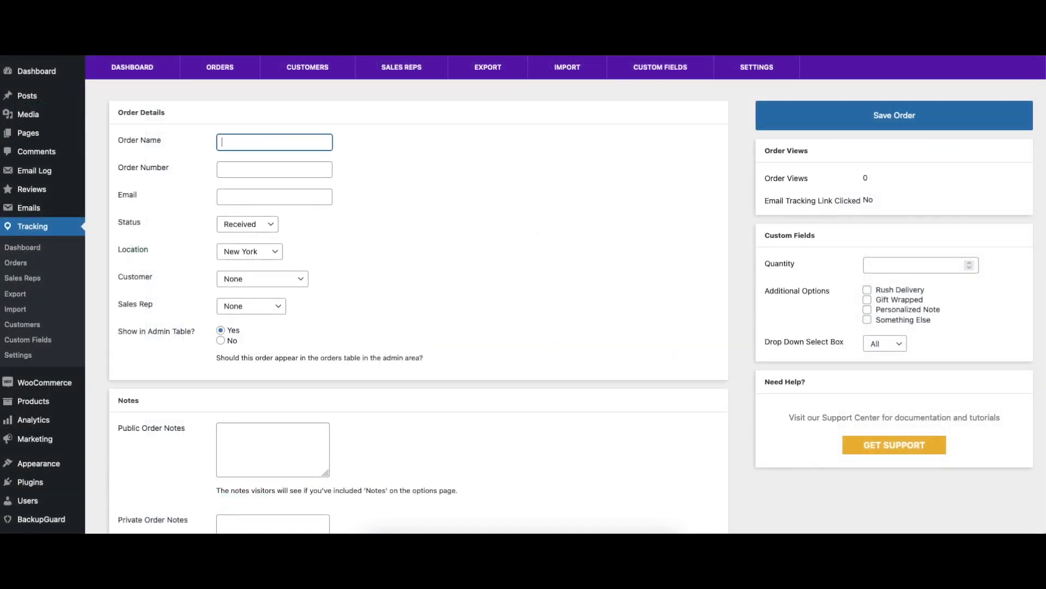
# Save order abc123 with public notes, Rush Delivery, Gift Wrapped and location London.
pyautogui.click(265, 172)
pyautogui.write('abc')
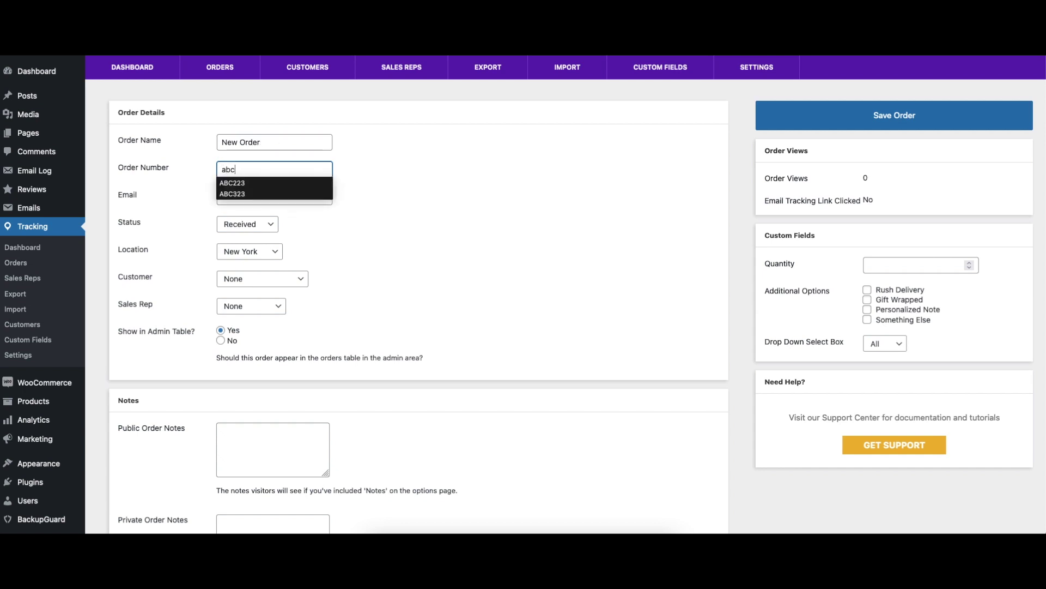
pyautogui.write('123')
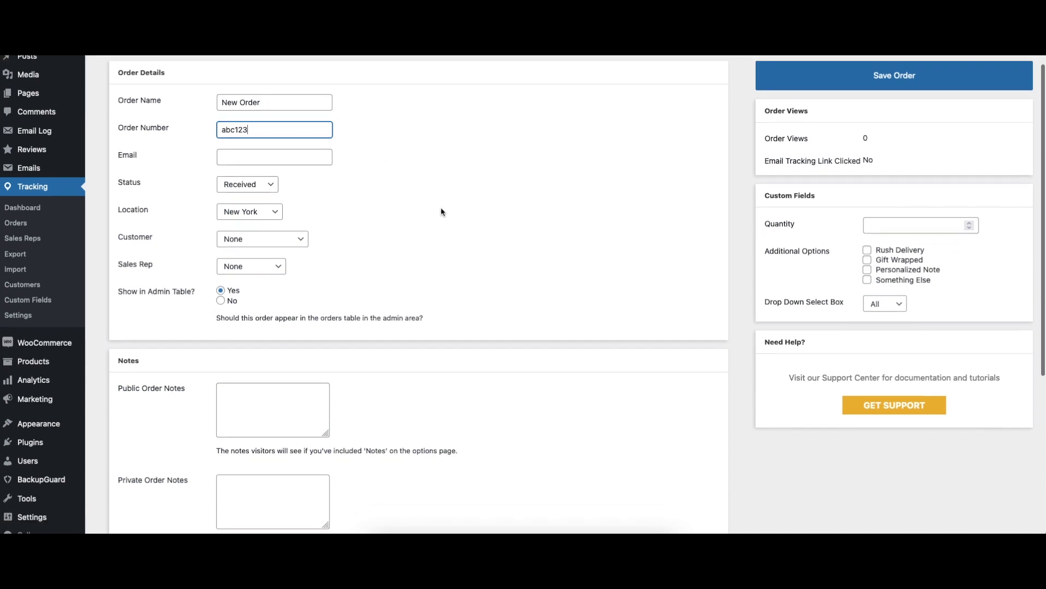
pyautogui.scroll(-5, 442, 210)
pyautogui.click(273, 271)
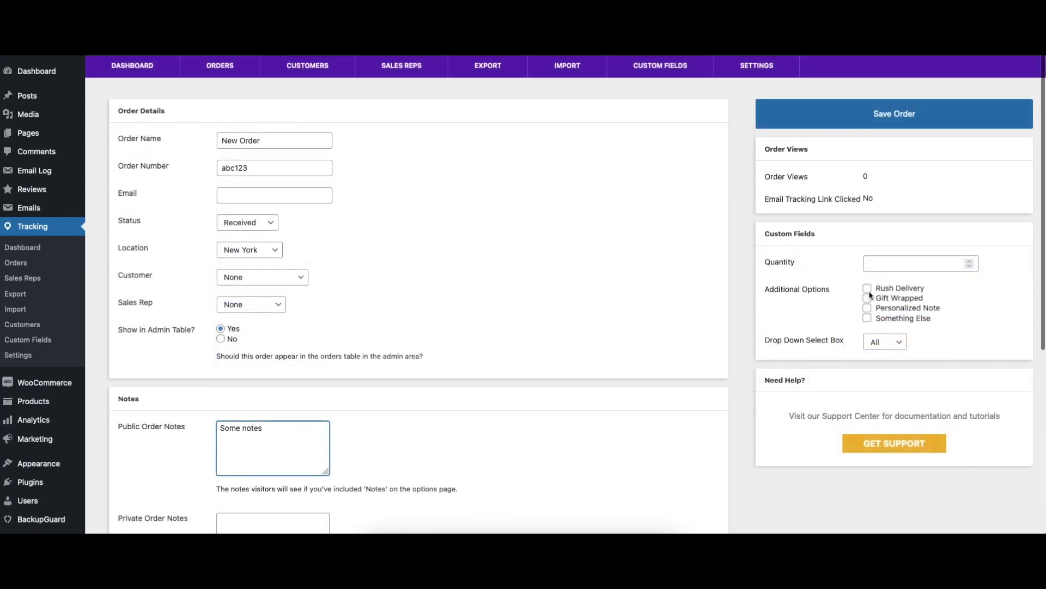
pyautogui.click(868, 289)
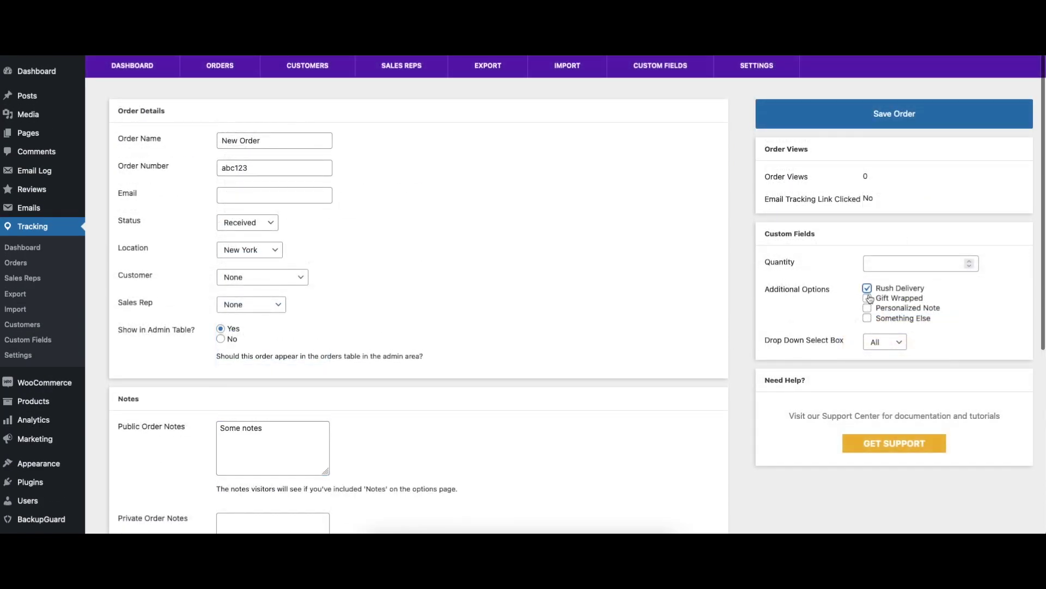
pyautogui.click(867, 298)
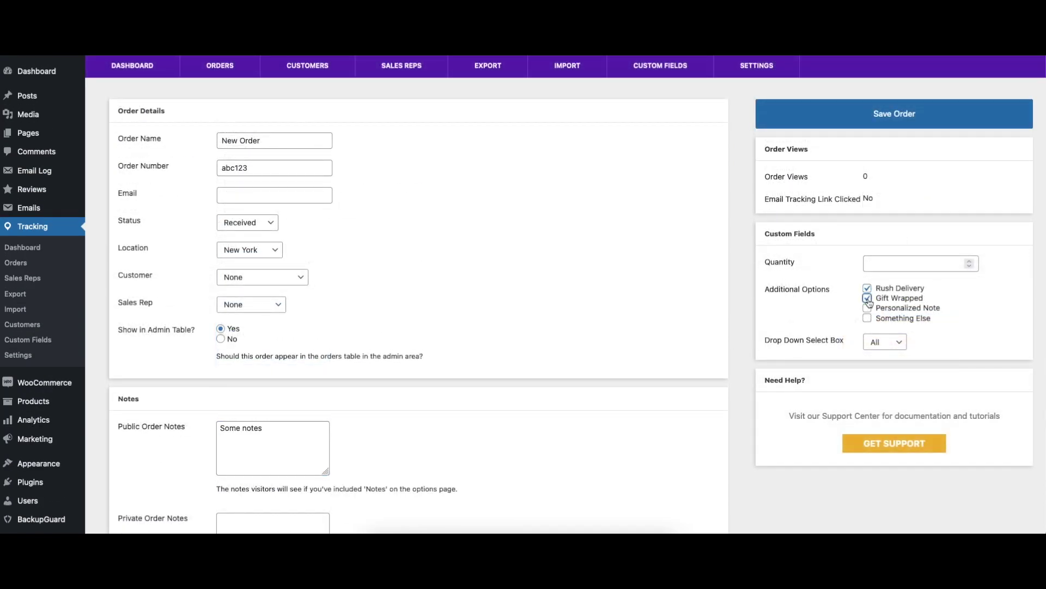
pyautogui.click(251, 250)
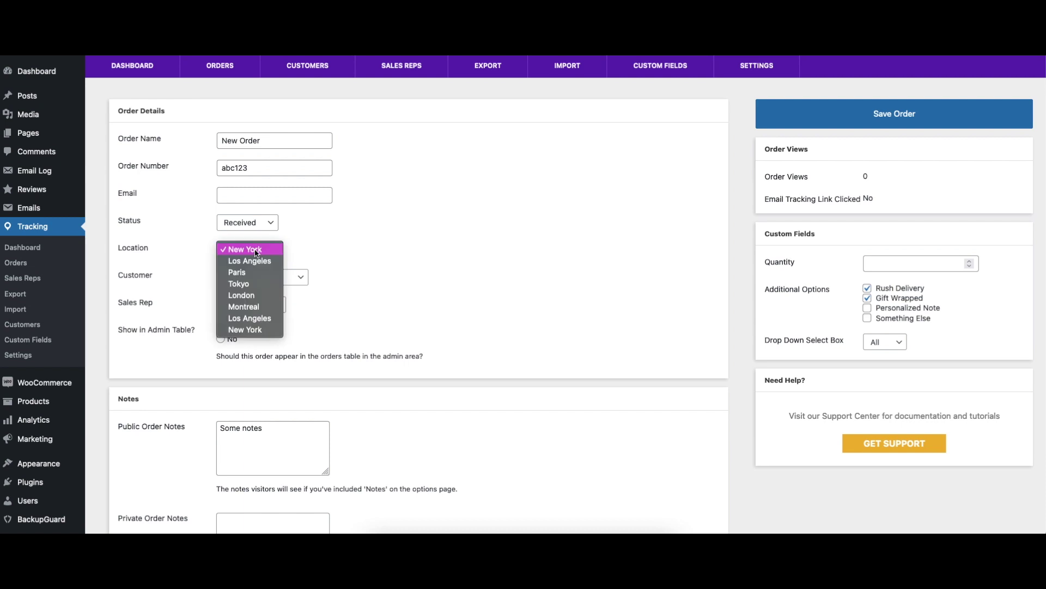
pyautogui.click(242, 295)
pyautogui.click(910, 118)
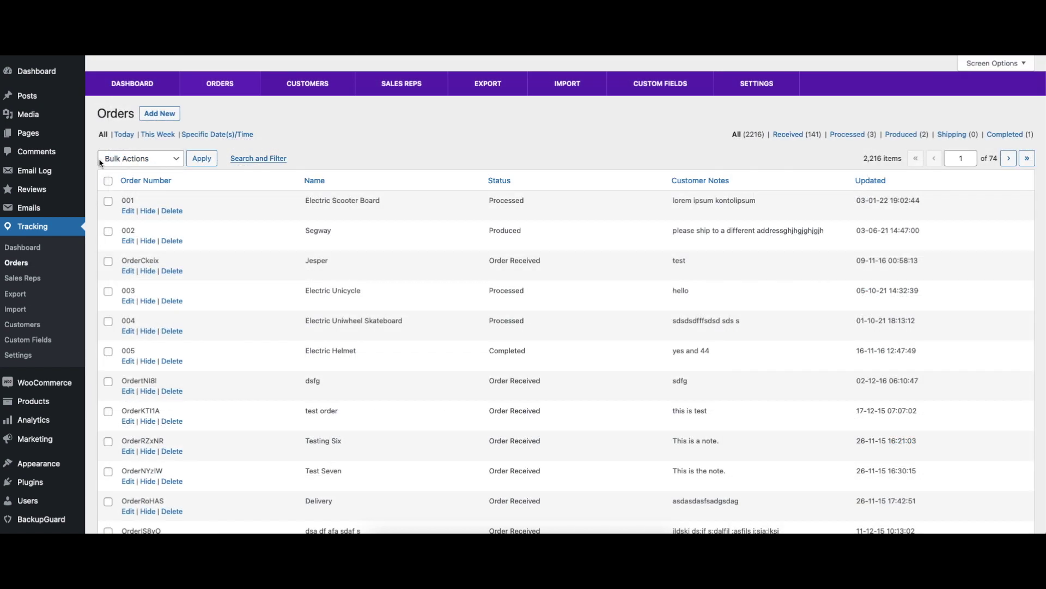
pyautogui.click(128, 211)
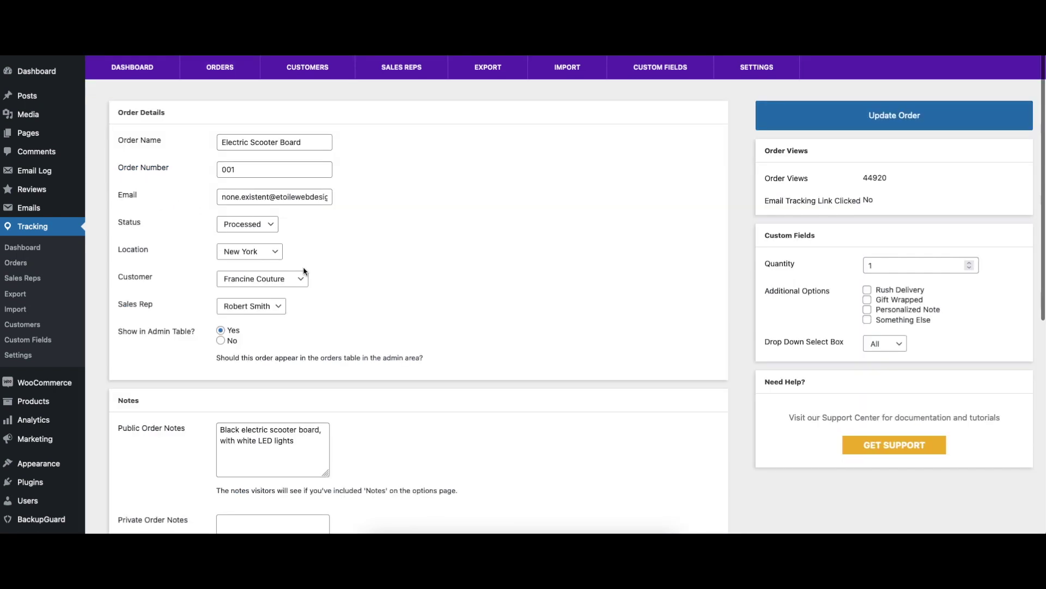
pyautogui.click(290, 279)
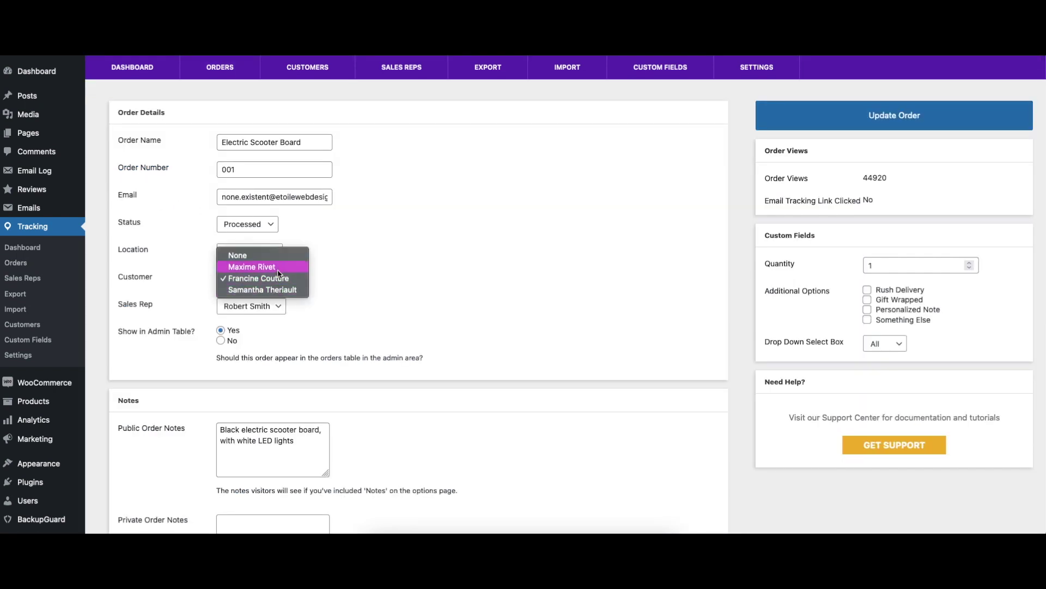
pyautogui.click(278, 267)
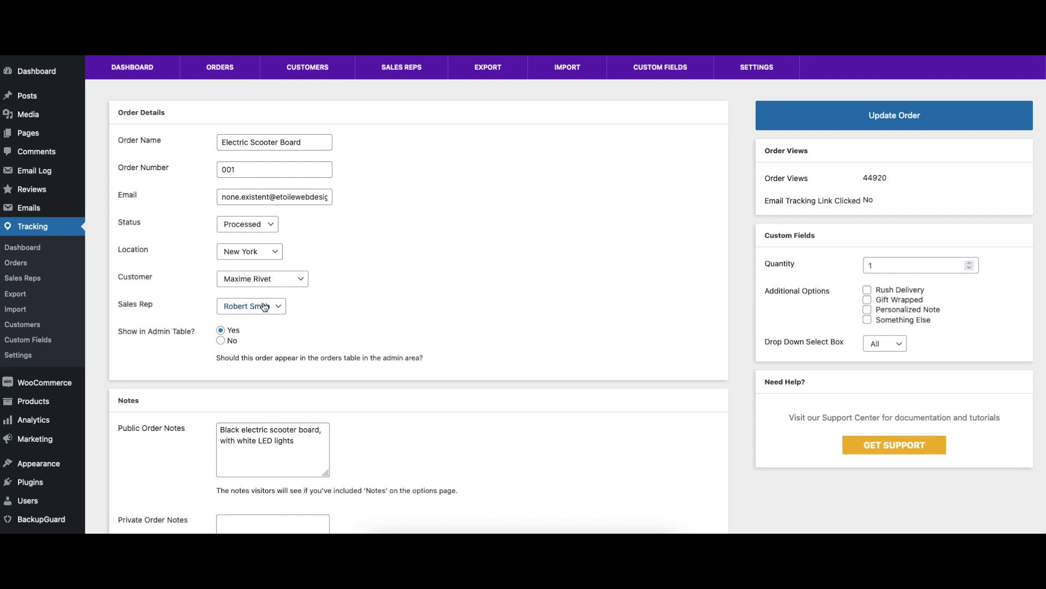
pyautogui.click(263, 307)
pyautogui.click(259, 316)
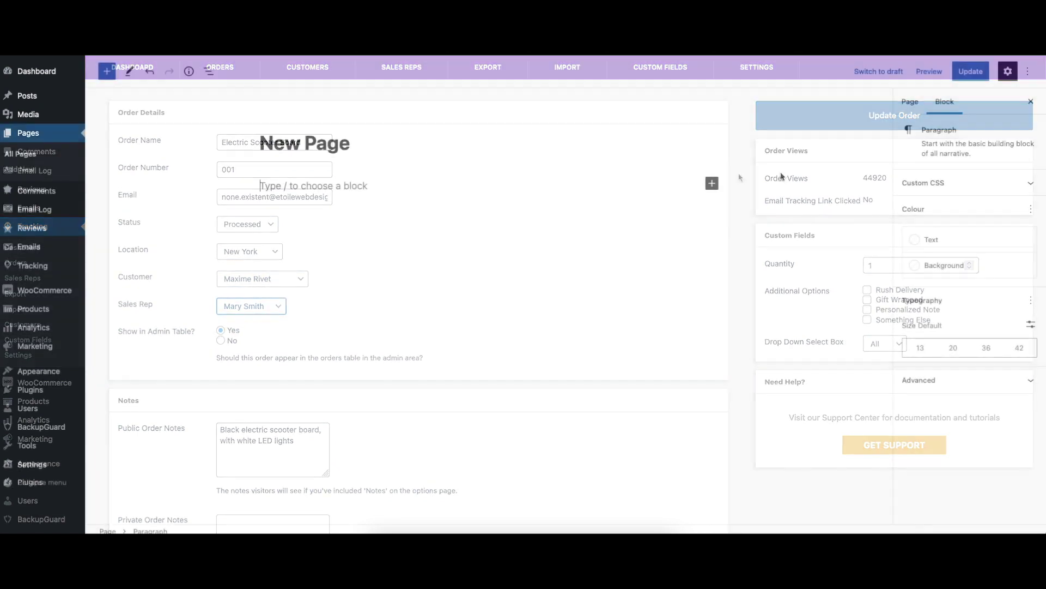
# Insert a Tracking Form block from the 'order' search and remove it again.
pyautogui.click(711, 182)
pyautogui.write('o')
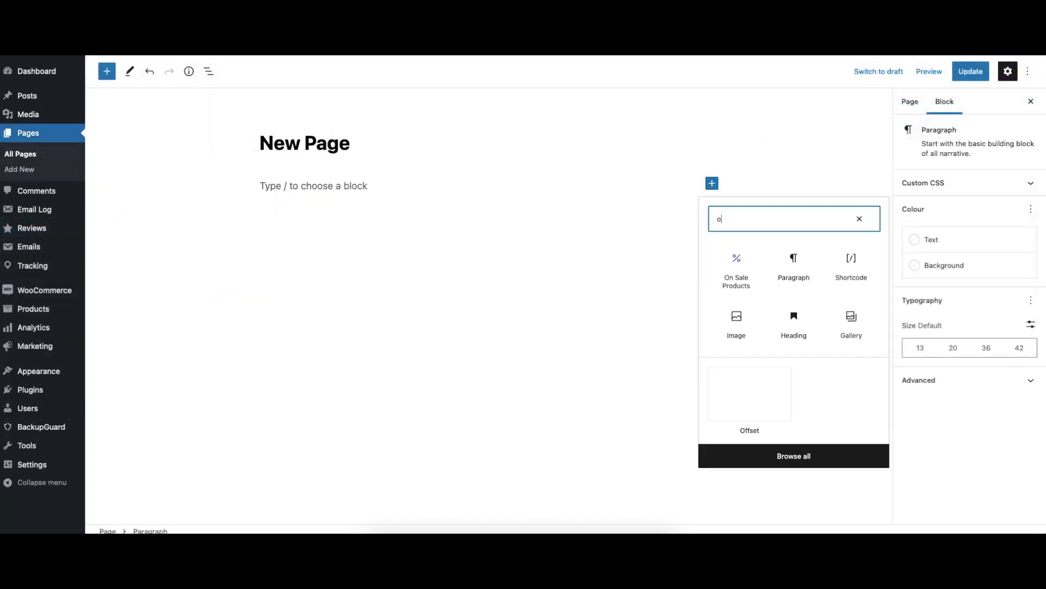
pyautogui.write('rder')
pyautogui.click(793, 266)
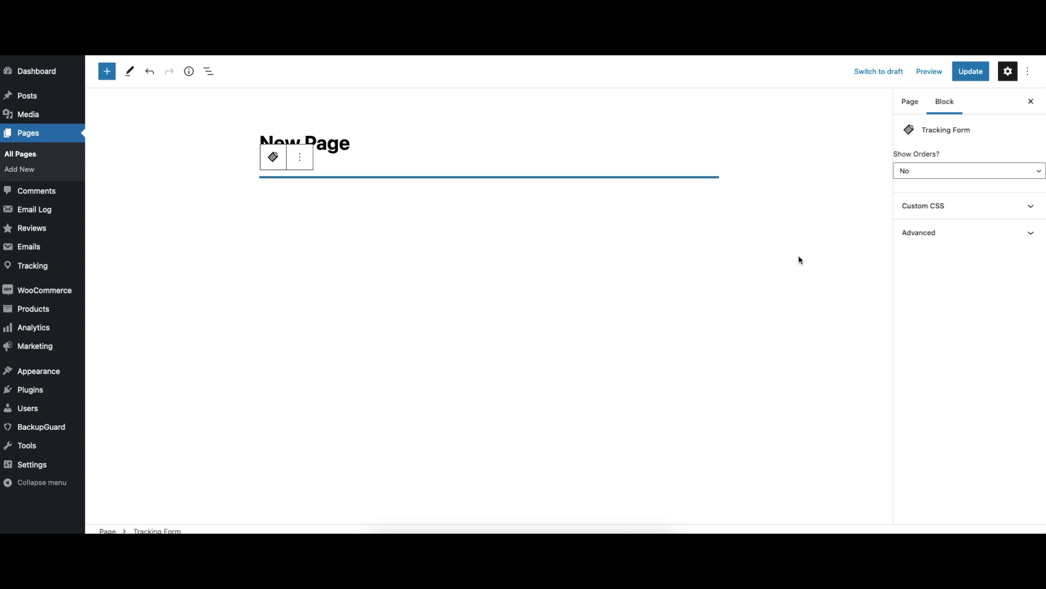
pyautogui.click(299, 157)
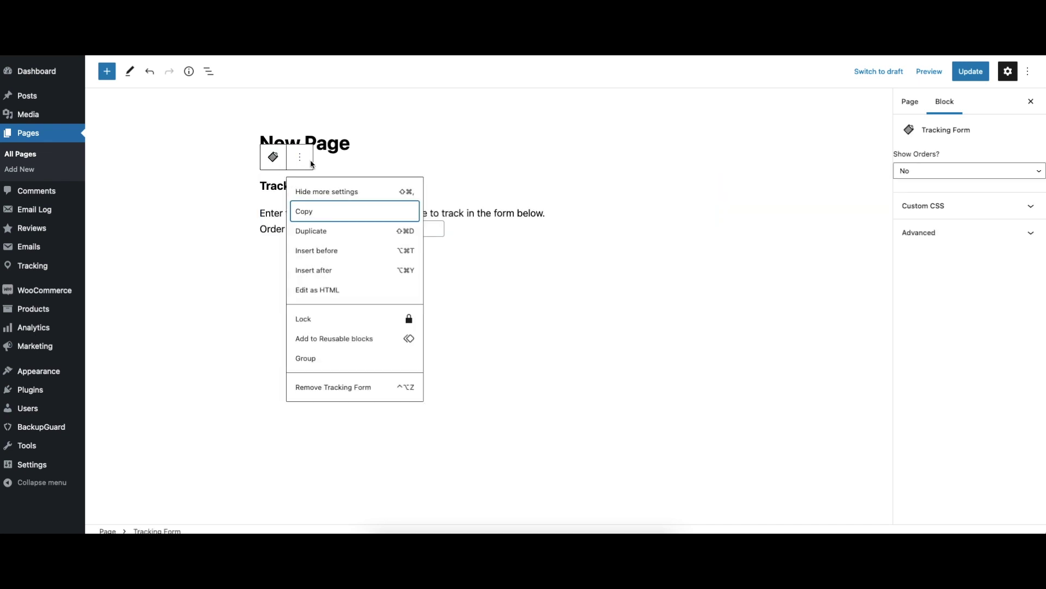
pyautogui.click(335, 384)
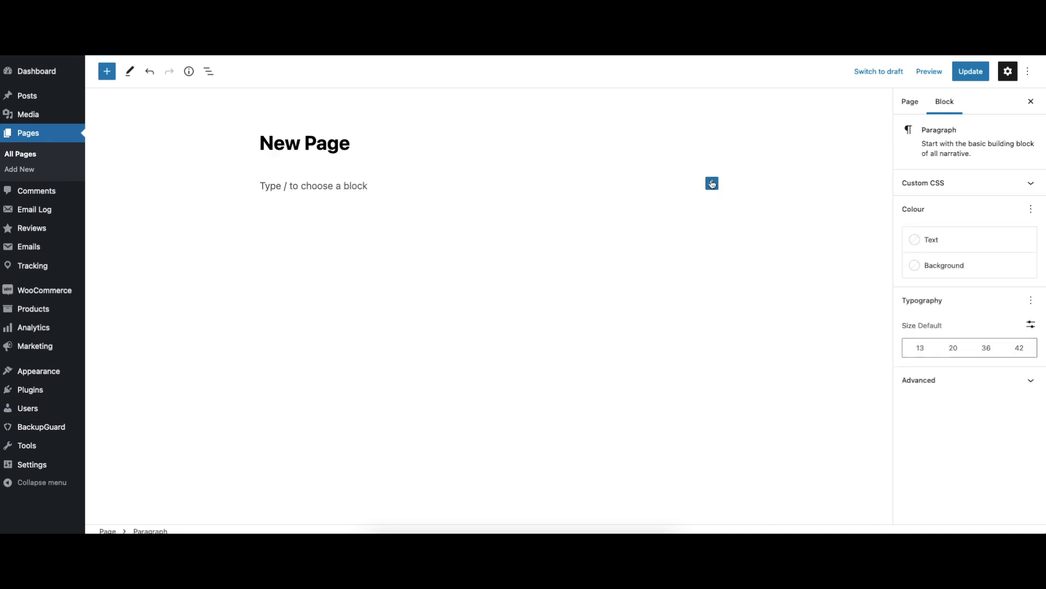
# Insert and remove a Customer Form block, then add the Customer Order Form block.
pyautogui.click(711, 184)
pyautogui.write('order')
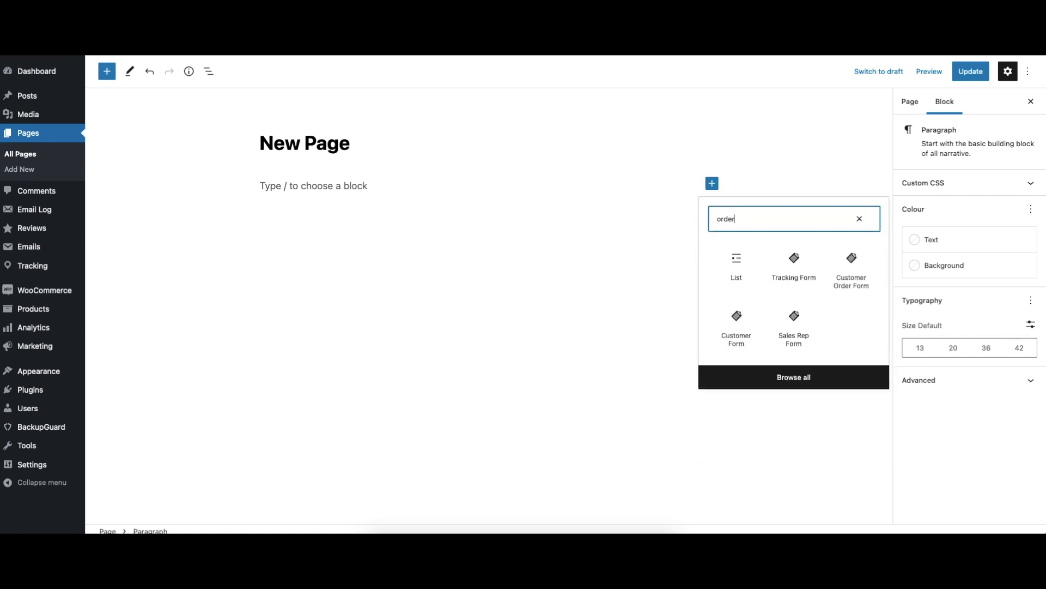
pyautogui.click(749, 338)
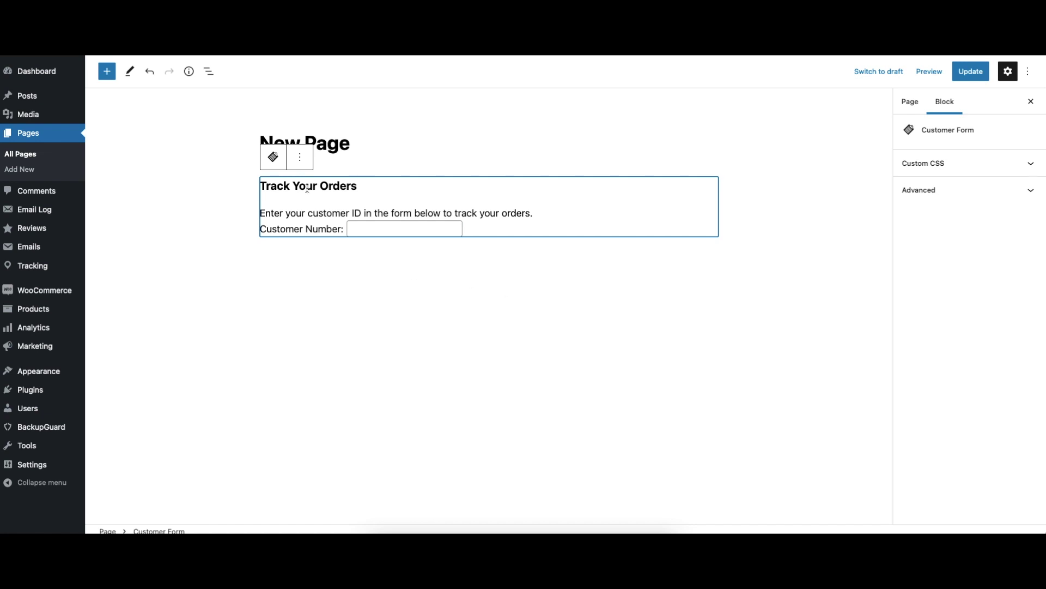
pyautogui.click(299, 157)
pyautogui.click(335, 387)
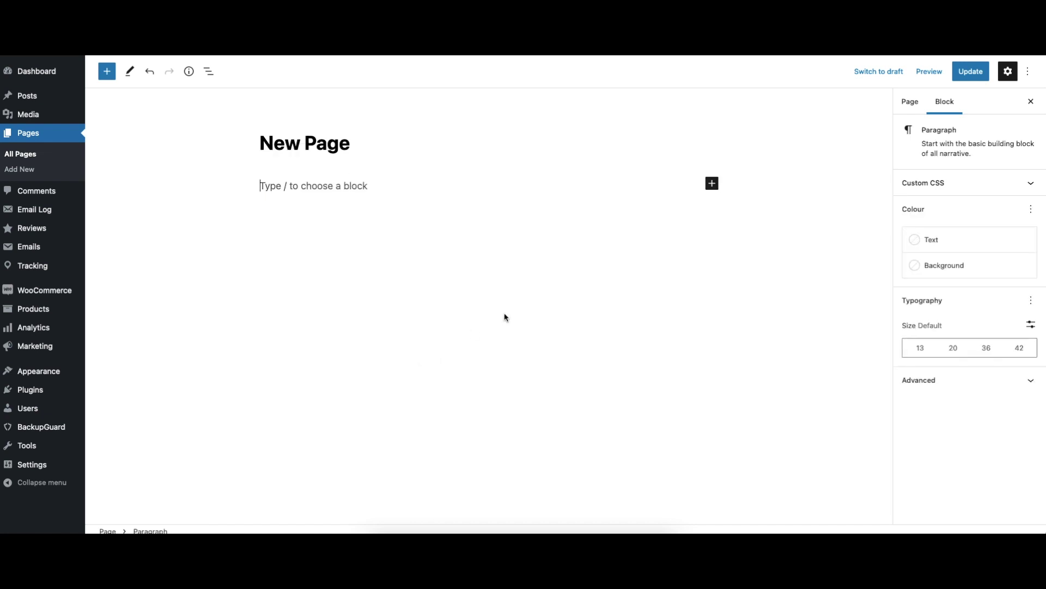
pyautogui.click(712, 184)
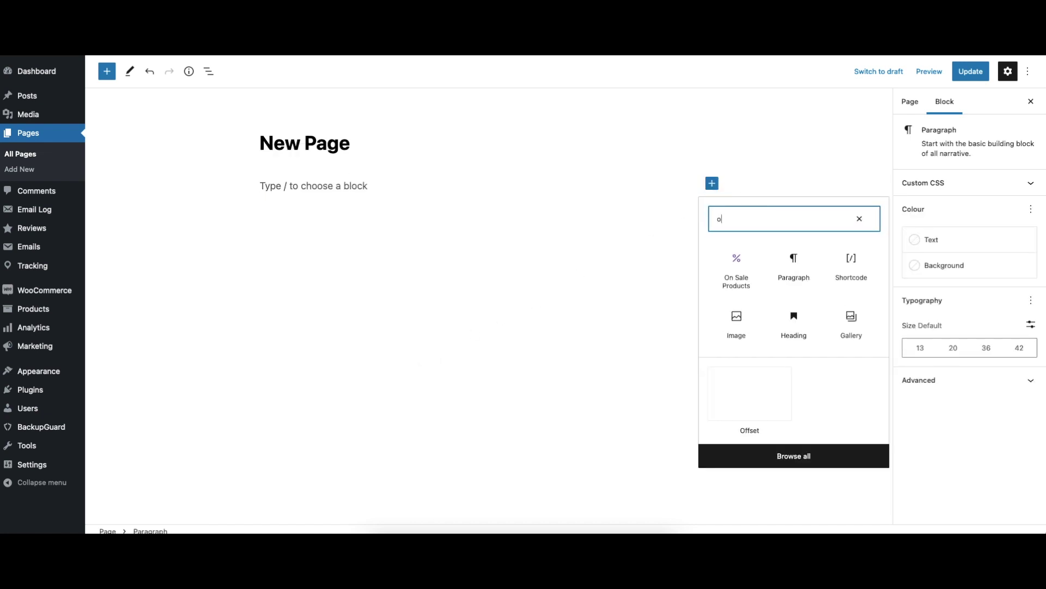
pyautogui.write('order')
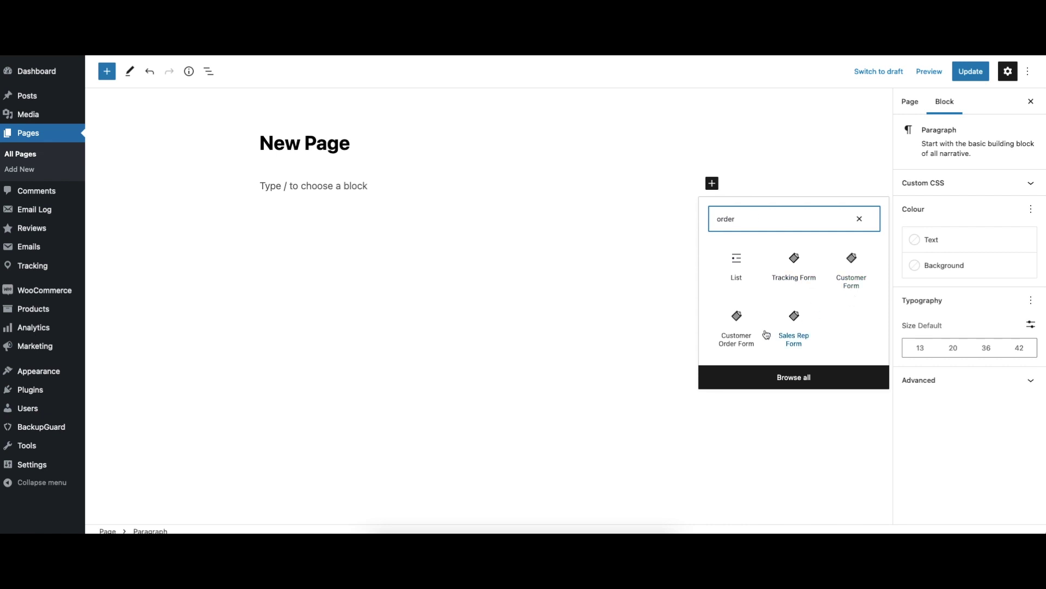
pyautogui.click(744, 336)
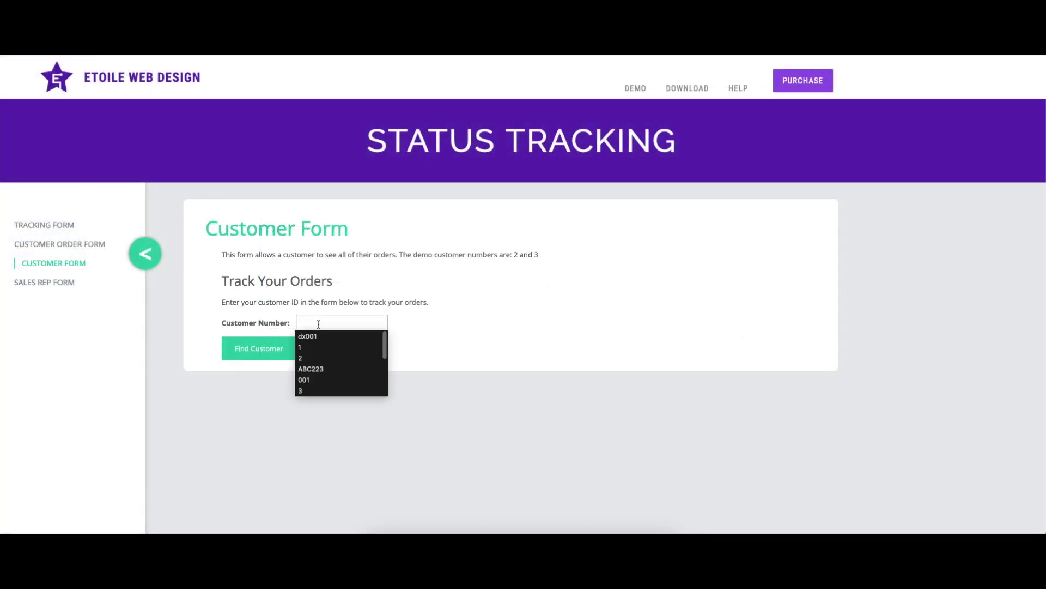
pyautogui.write('3')
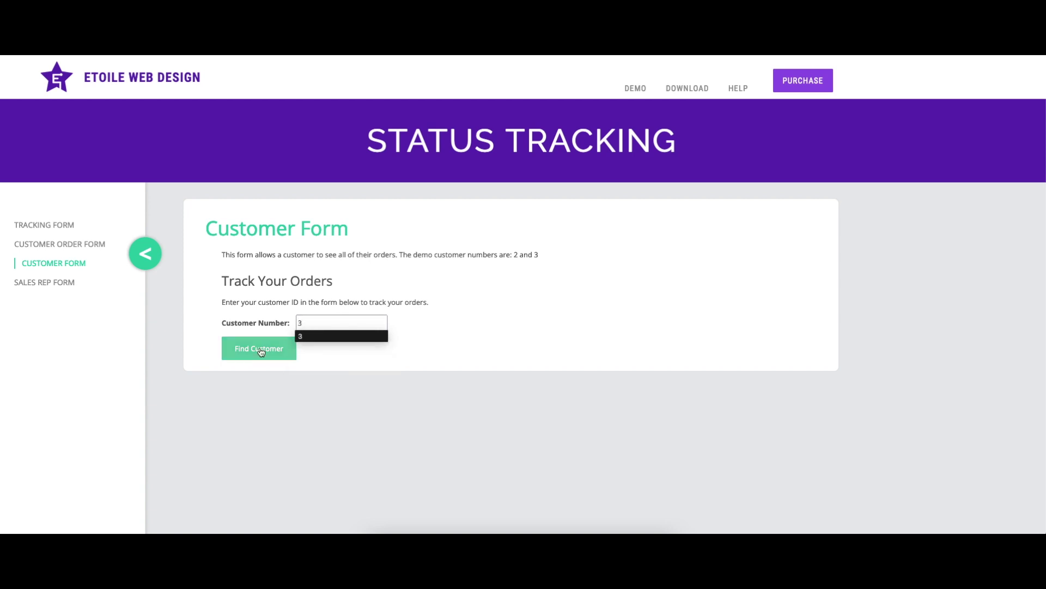
# Look up order 001 on the demo and view its map and status history.
pyautogui.click(261, 351)
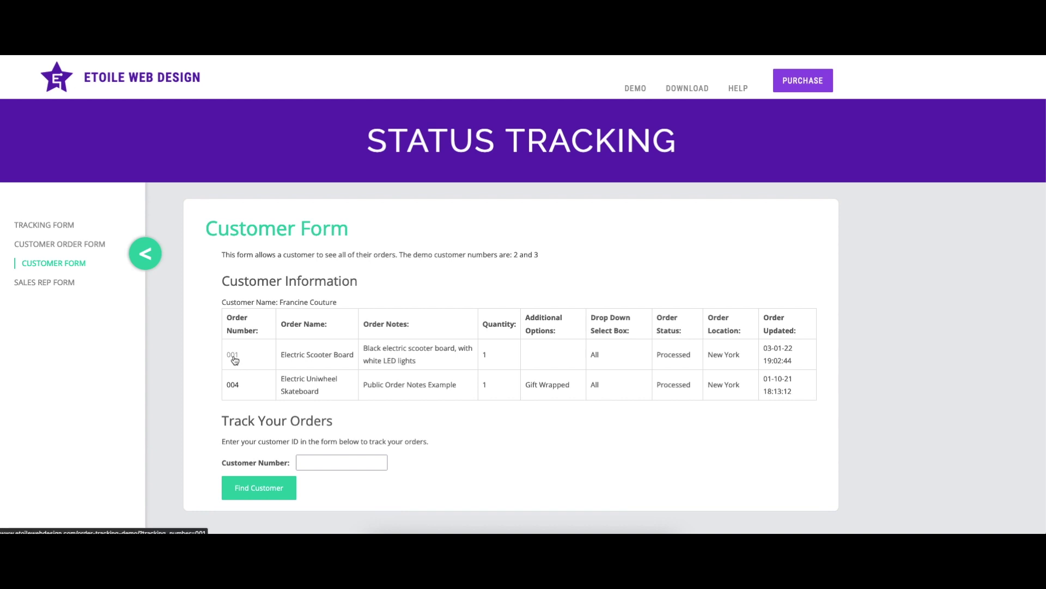
pyautogui.click(233, 358)
pyautogui.scroll(-3, 429, 334)
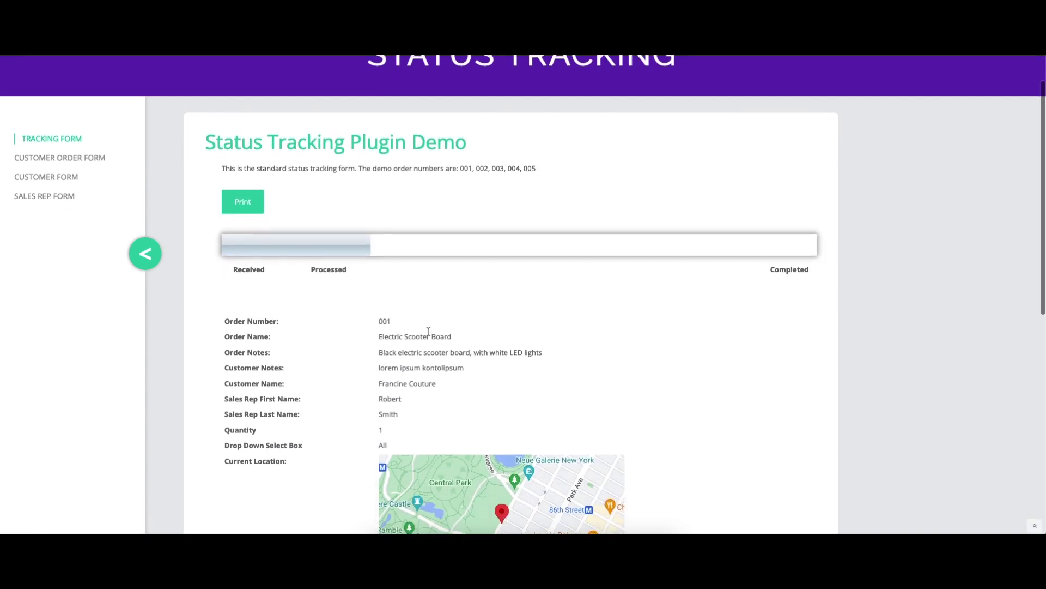
pyautogui.scroll(-2, 429, 334)
pyautogui.scroll(-2, 525, 315)
pyautogui.scroll(-2, 655, 296)
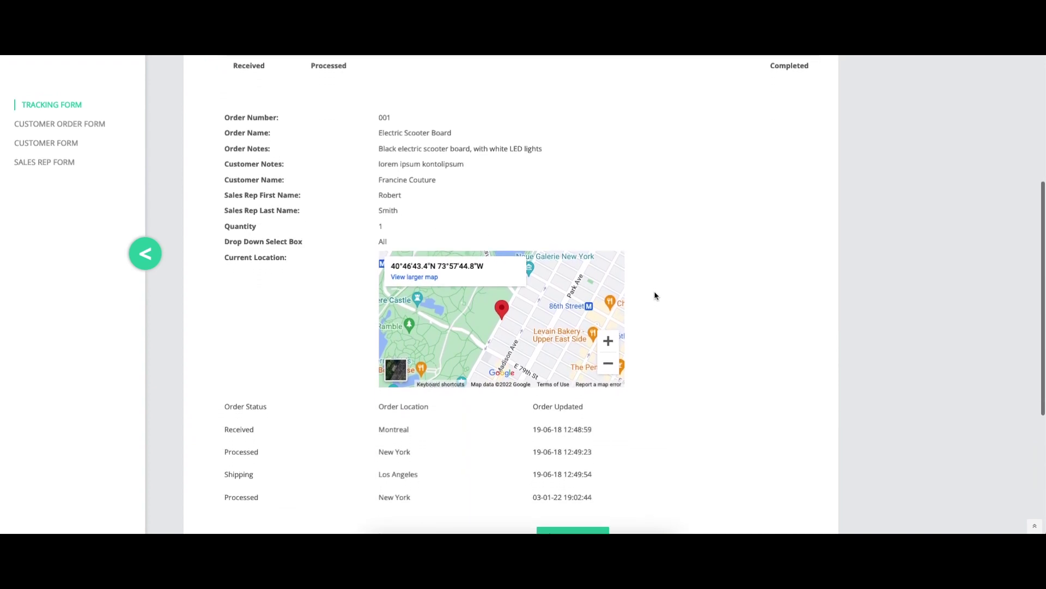
pyautogui.scroll(-1, 654, 296)
pyautogui.scroll(-1, 655, 296)
pyautogui.scroll(-1, 655, 296)
pyautogui.scroll(-1, 655, 297)
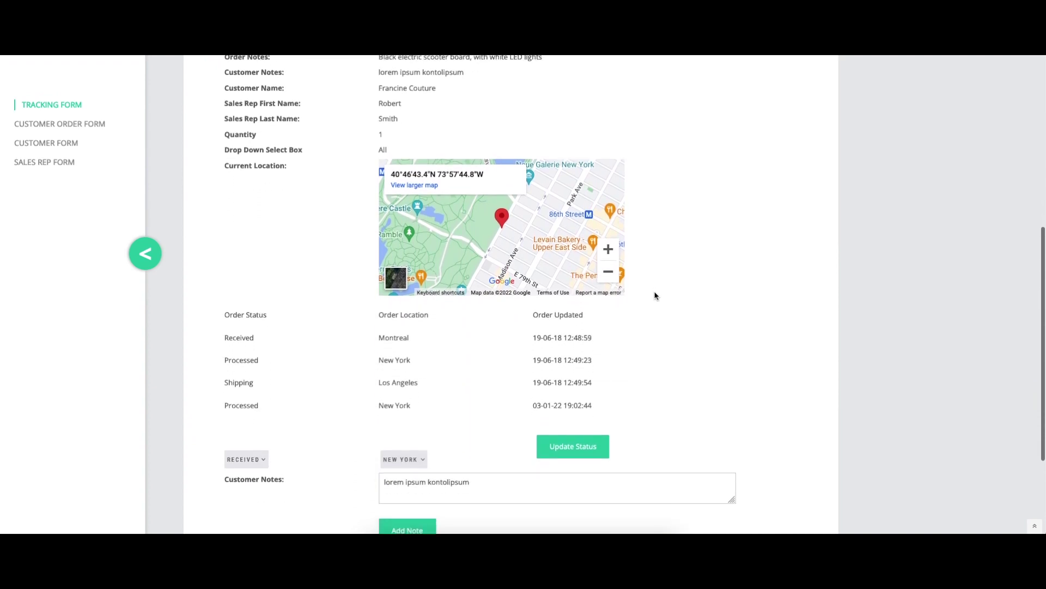
pyautogui.scroll(-1, 655, 296)
pyautogui.scroll(-1, 655, 296)
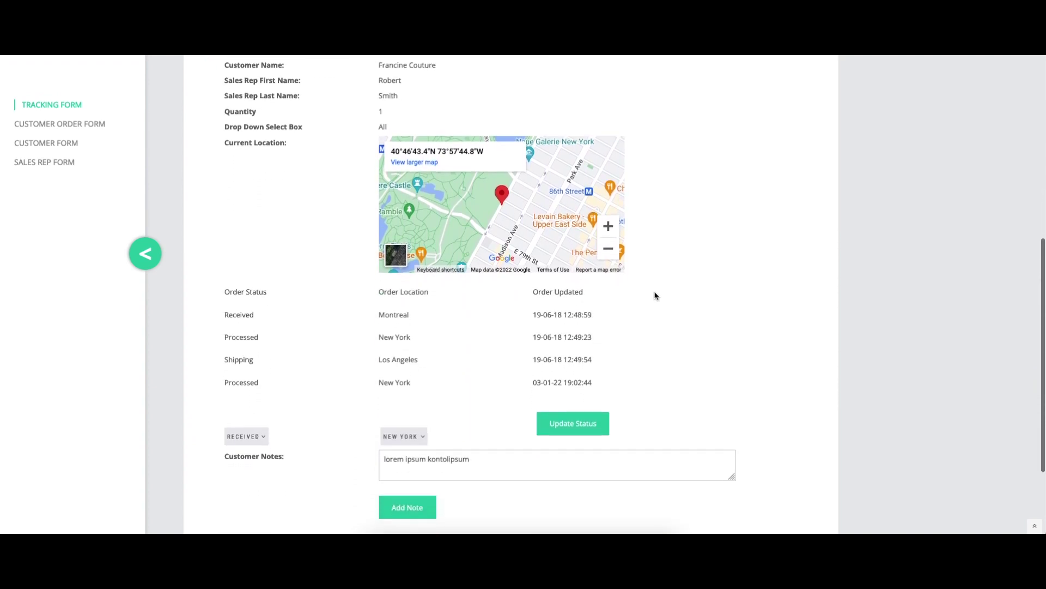
pyautogui.scroll(-1, 654, 296)
pyautogui.scroll(-1, 655, 296)
pyautogui.scroll(-1, 655, 296)
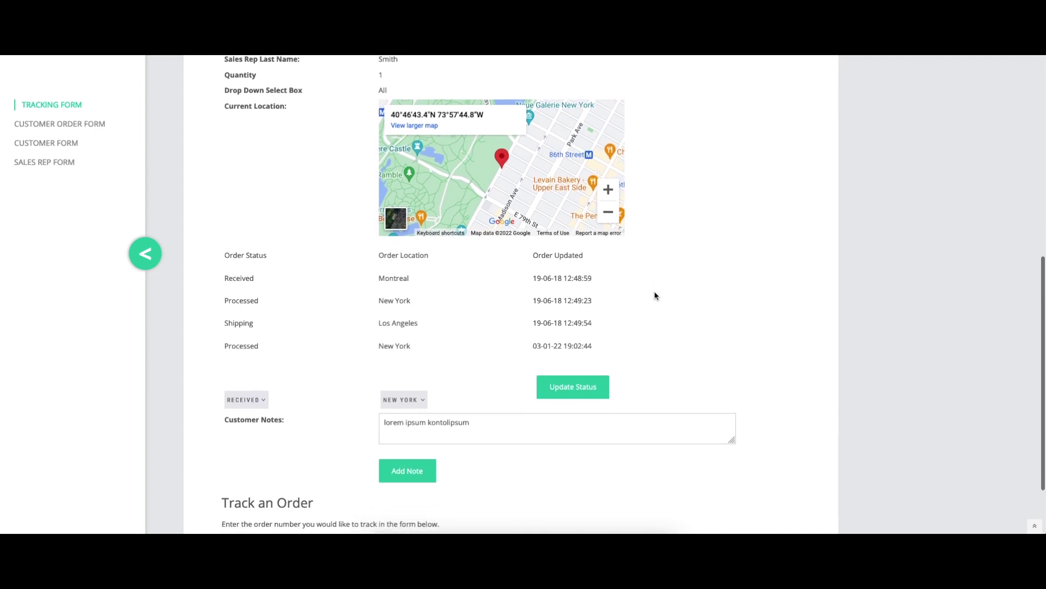
pyautogui.scroll(-1, 656, 297)
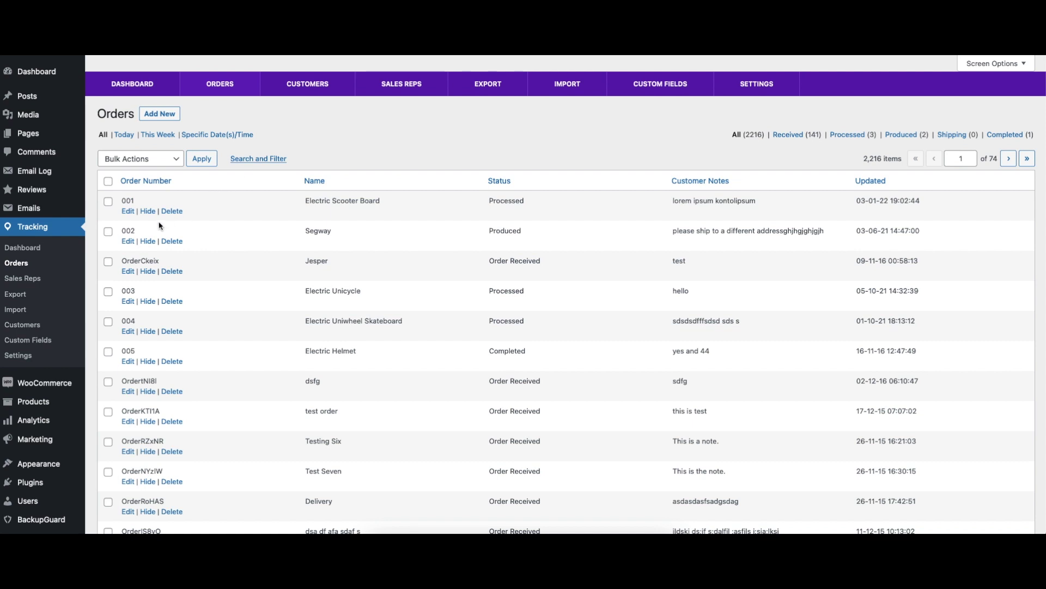
# Set order 001 to status Produced and location Los Angeles, then open the Import page.
pyautogui.click(128, 211)
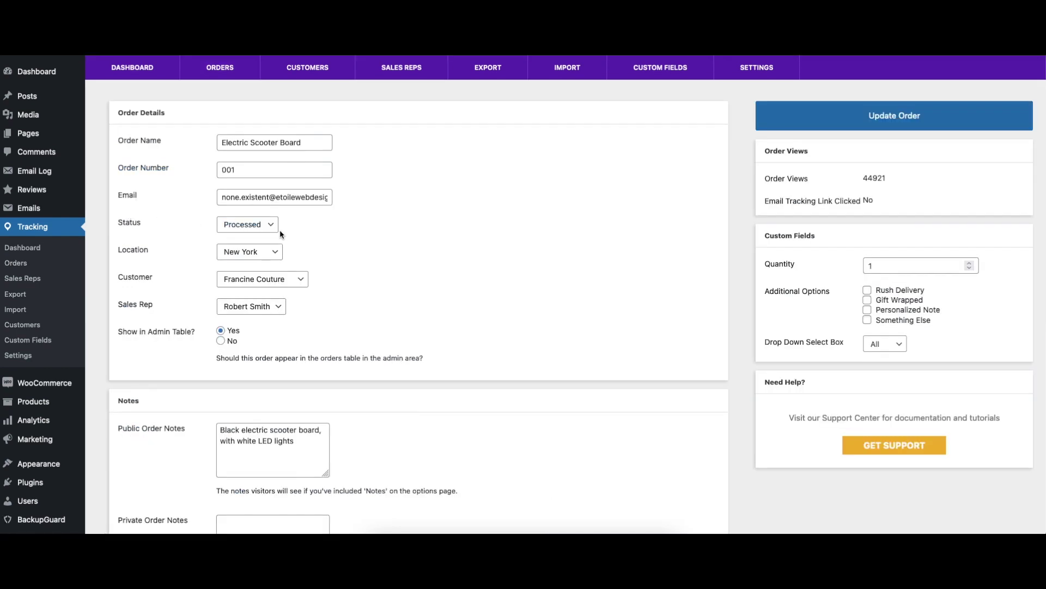
pyautogui.click(247, 224)
pyautogui.click(248, 235)
pyautogui.click(251, 246)
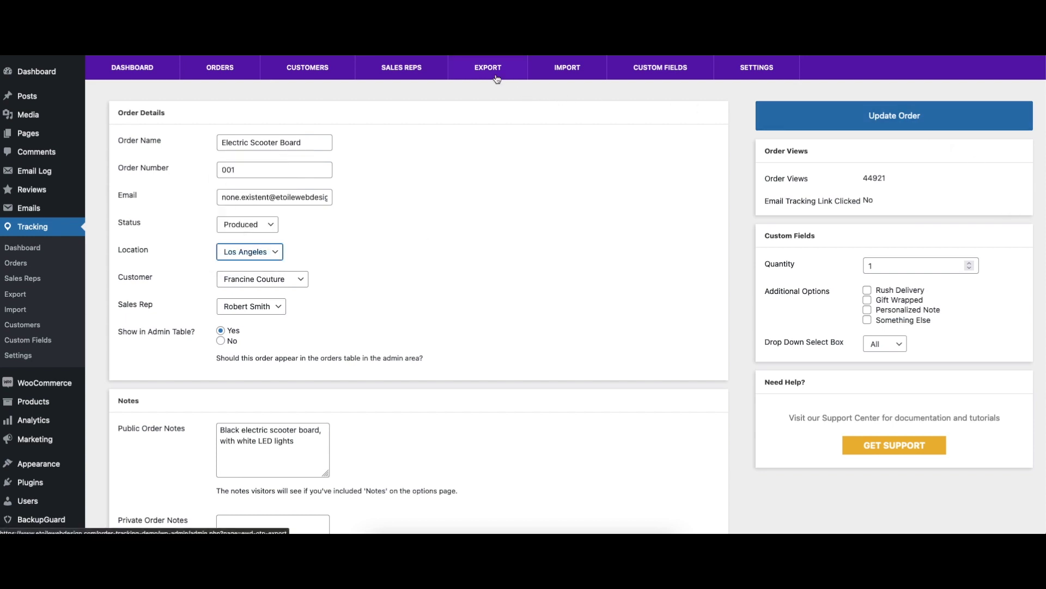
pyautogui.click(572, 72)
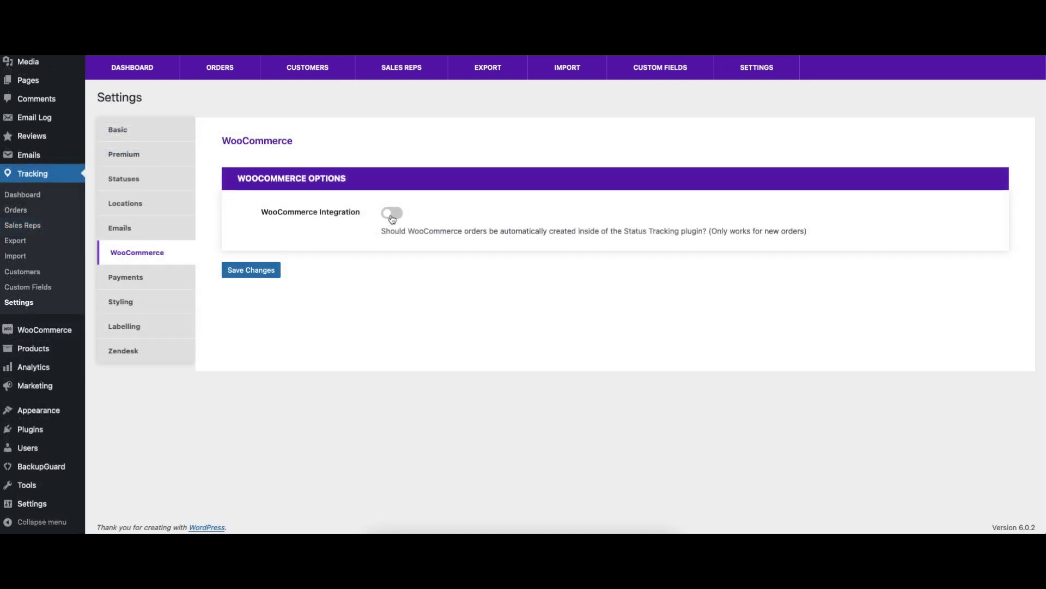
# Enable WooCommerce integration with prefix wc_ and the random order-number suffix disabled.
pyautogui.click(392, 217)
pyautogui.click(443, 262)
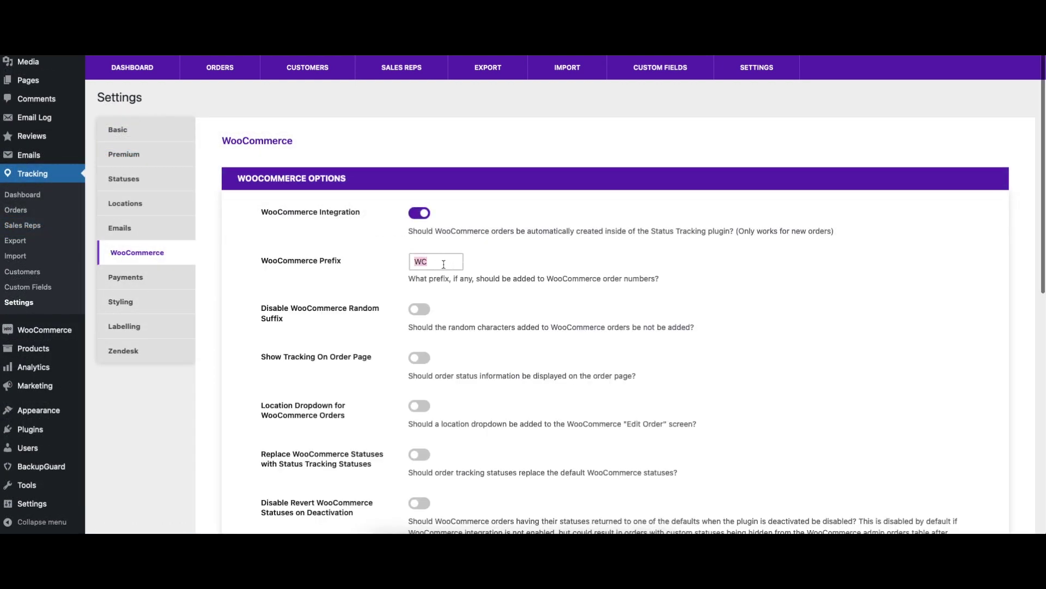
pyautogui.write('wc')
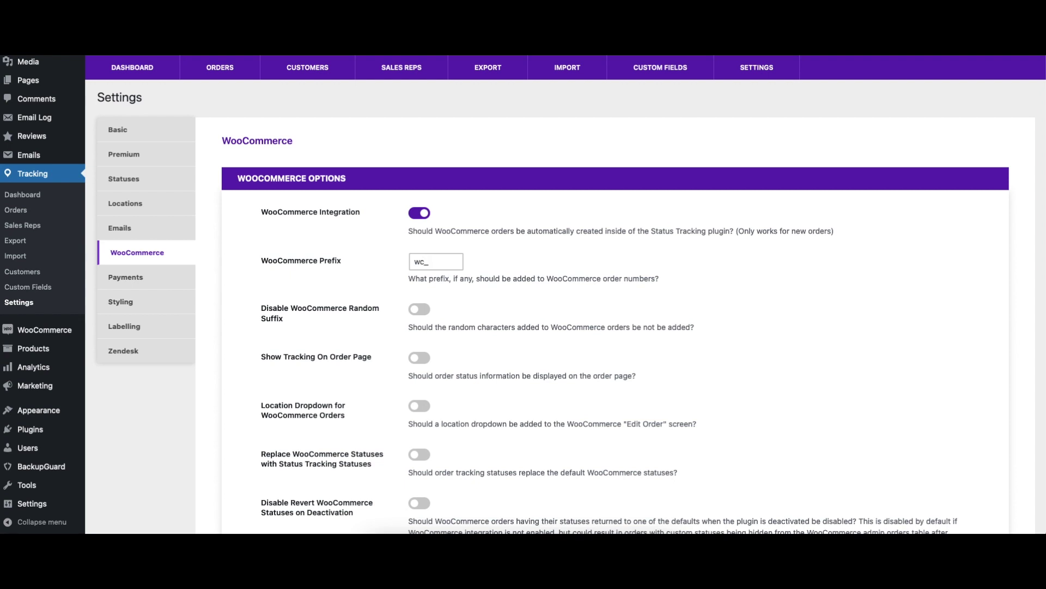
pyautogui.write('_')
pyautogui.scroll(-2, 449, 262)
pyautogui.click(419, 256)
pyautogui.scroll(-3, 418, 256)
pyautogui.scroll(-3, 419, 259)
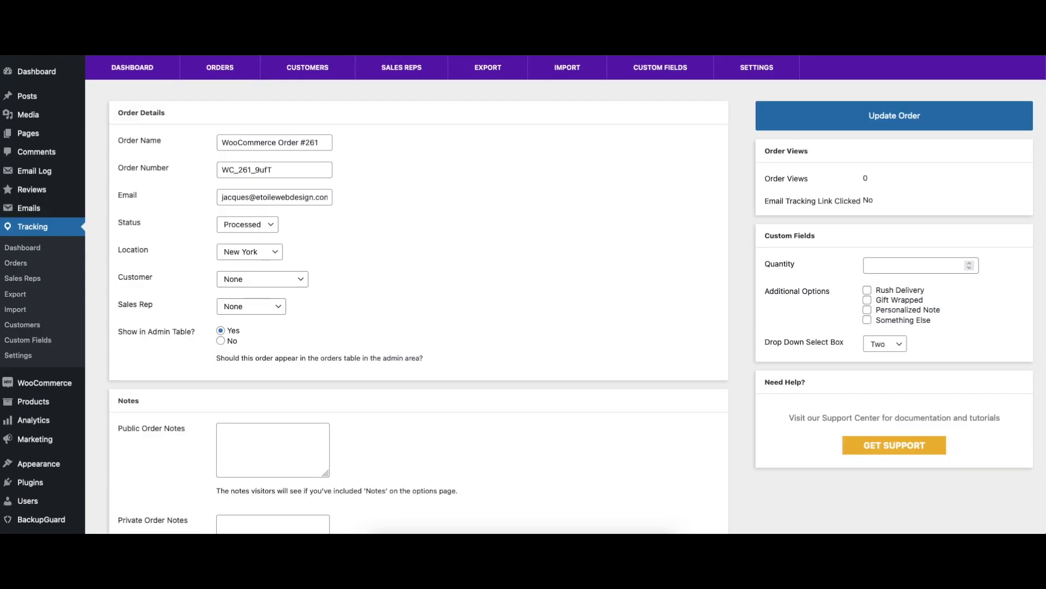
# Inspect tracking order WC_261_9ufT, then view WooCommerce order #261's status choices unchanged.
pyautogui.click(308, 145)
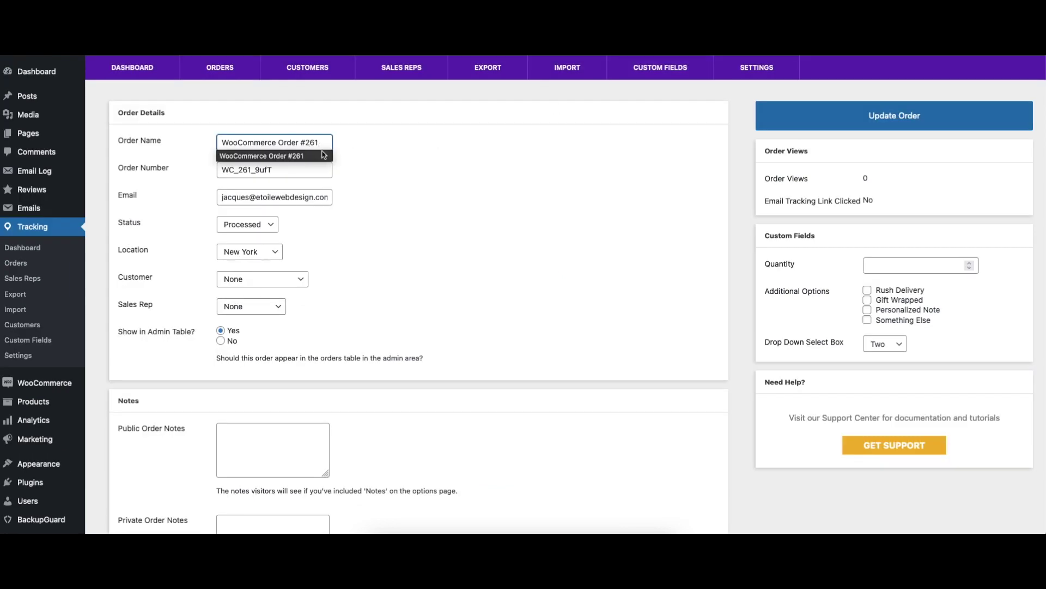
pyautogui.click(363, 175)
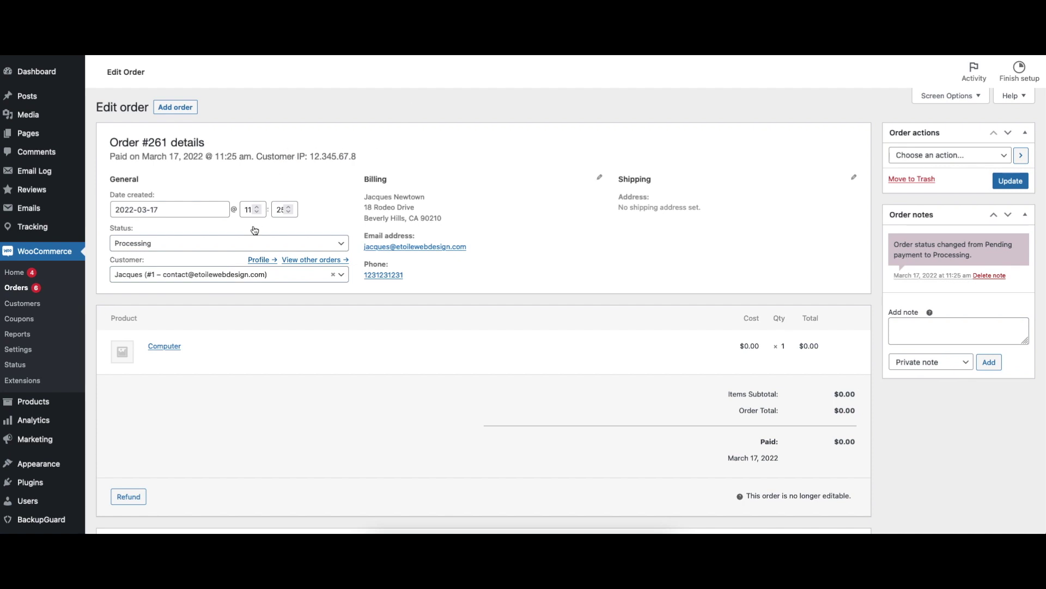
pyautogui.click(250, 243)
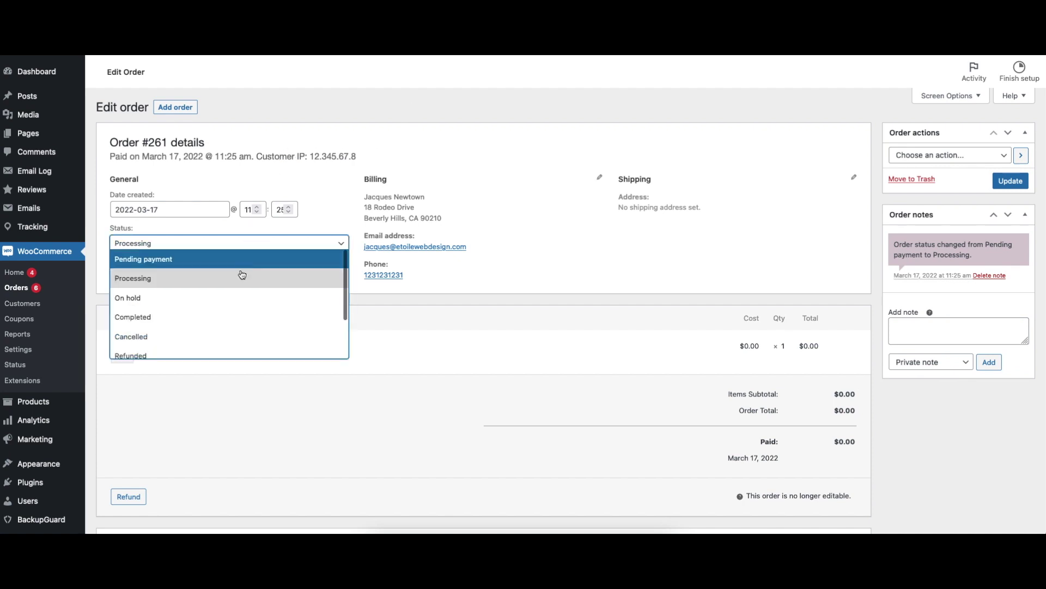
pyautogui.click(406, 139)
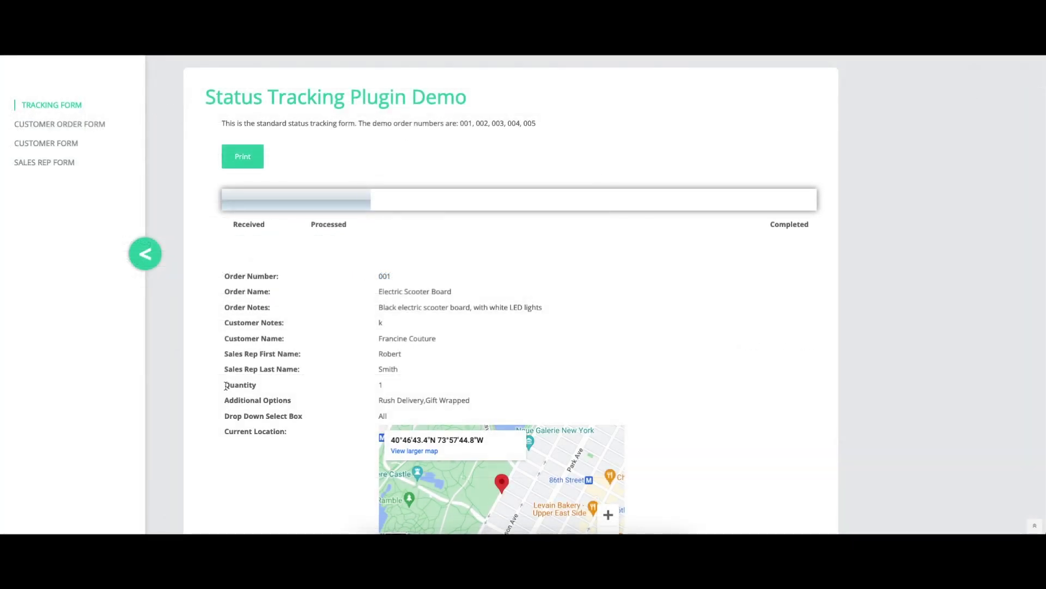
# Review the custom field rows, then give order 001 quantity 2, Personalized Note and dropdown One.
pyautogui.moveTo(224, 385); pyautogui.dragTo(393, 416)
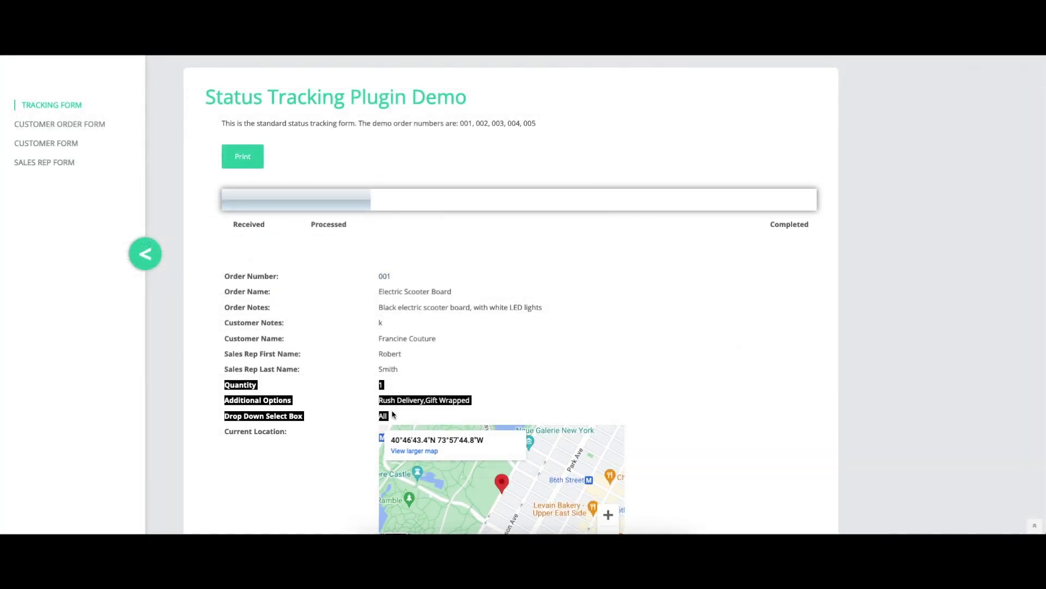
pyautogui.click(794, 372)
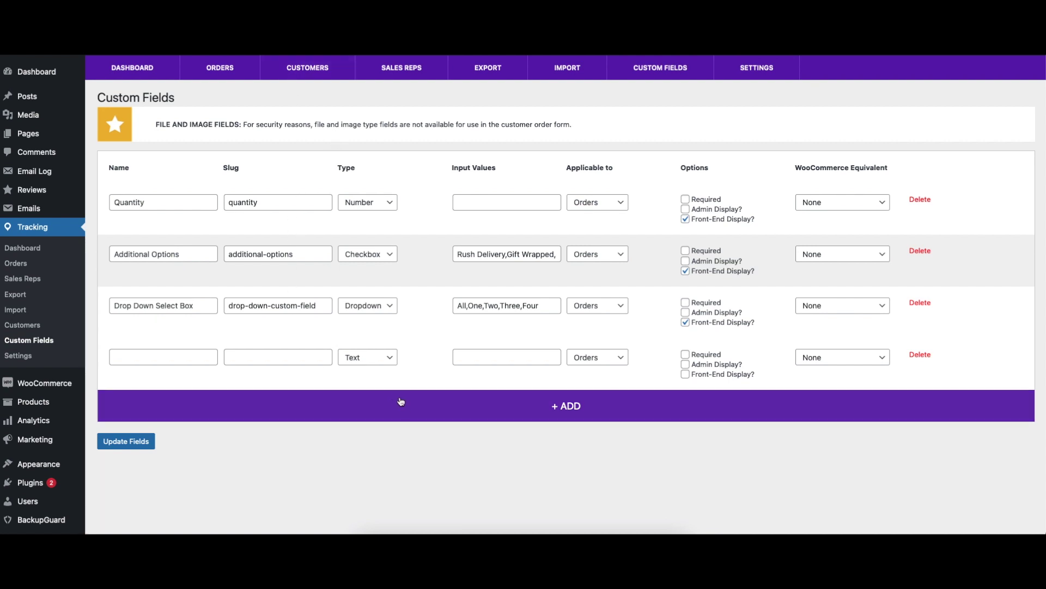
pyautogui.click(404, 405)
pyautogui.click(917, 406)
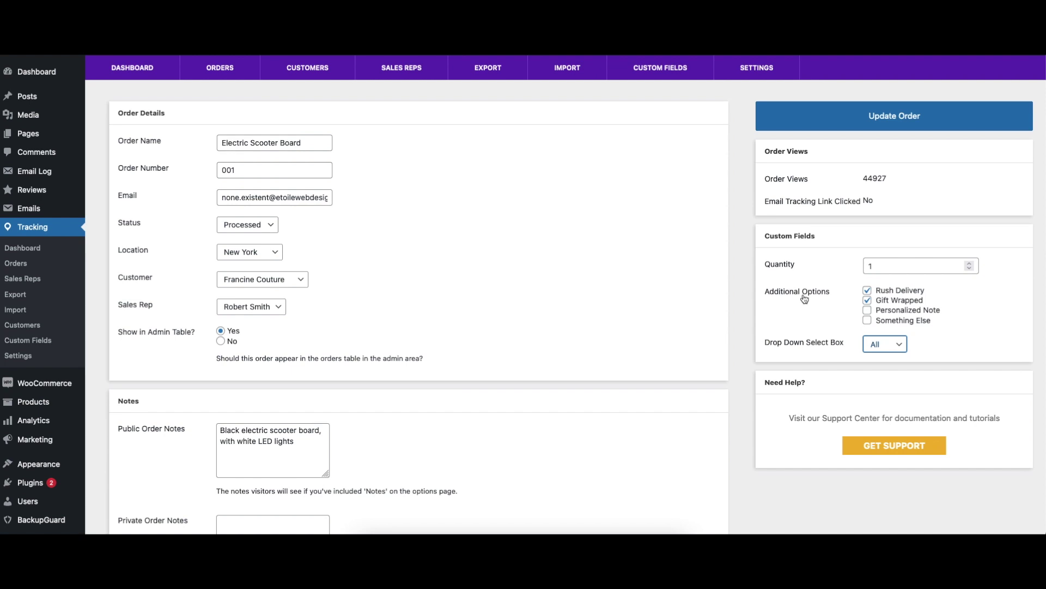
pyautogui.click(867, 310)
pyautogui.click(886, 344)
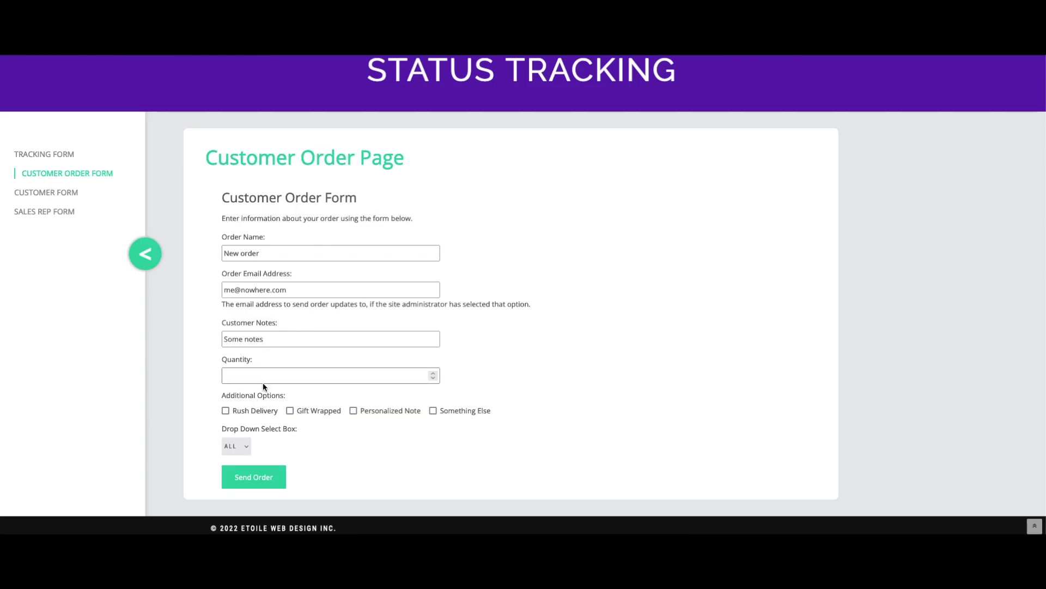
# Submit the Customer Order Form with quantity 1, Something Else and dropdown value One.
pyautogui.click(433, 373)
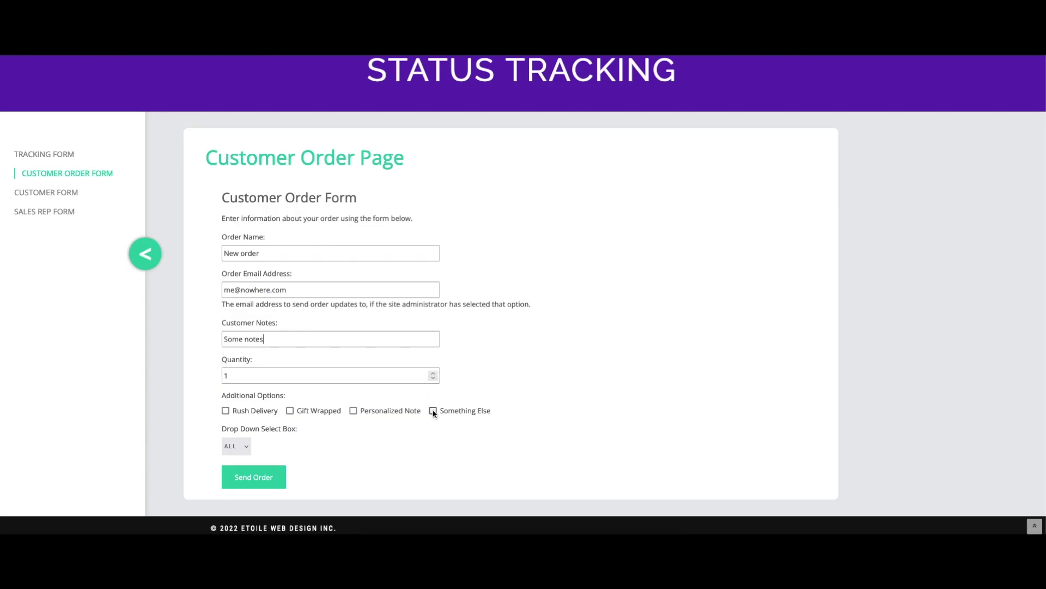
pyautogui.click(434, 411)
pyautogui.click(236, 446)
pyautogui.click(243, 454)
pyautogui.click(253, 479)
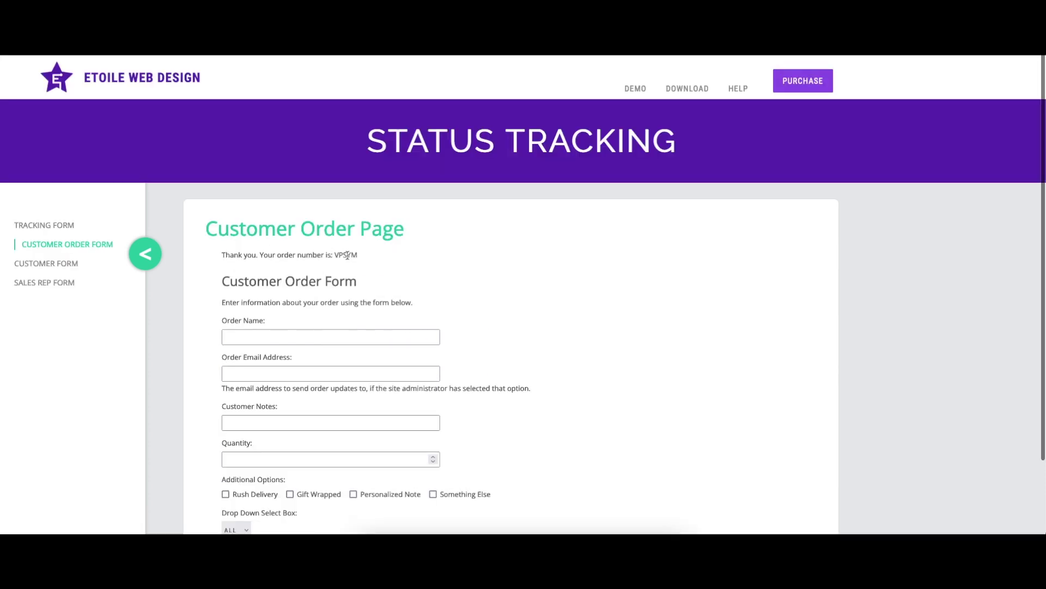
# Locate the new order VPSYM in the admin orders list.
pyautogui.doubleClick(346, 254)
pyautogui.click(458, 213)
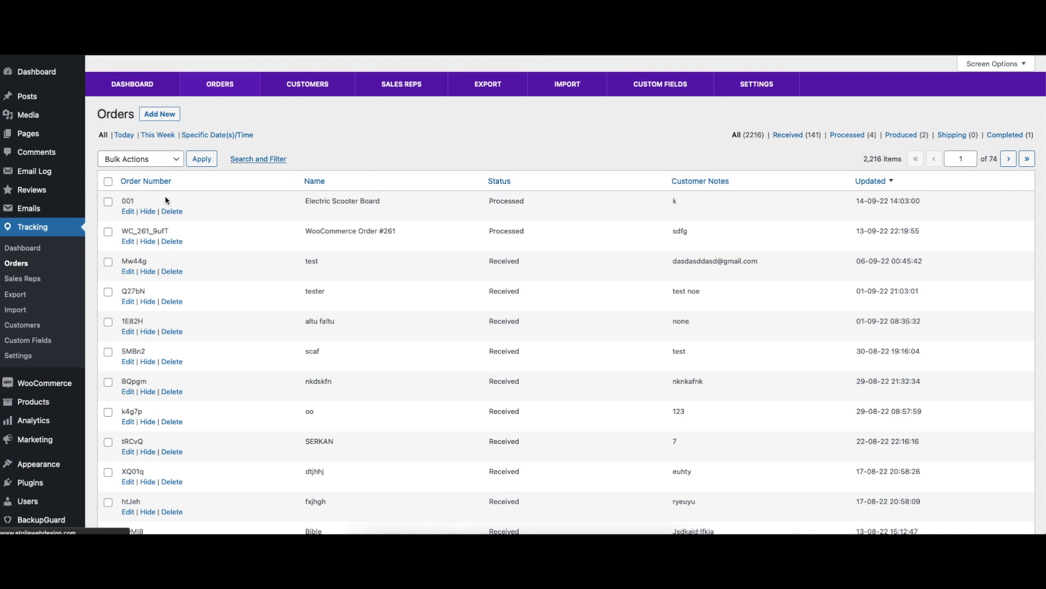
pyautogui.doubleClick(134, 201)
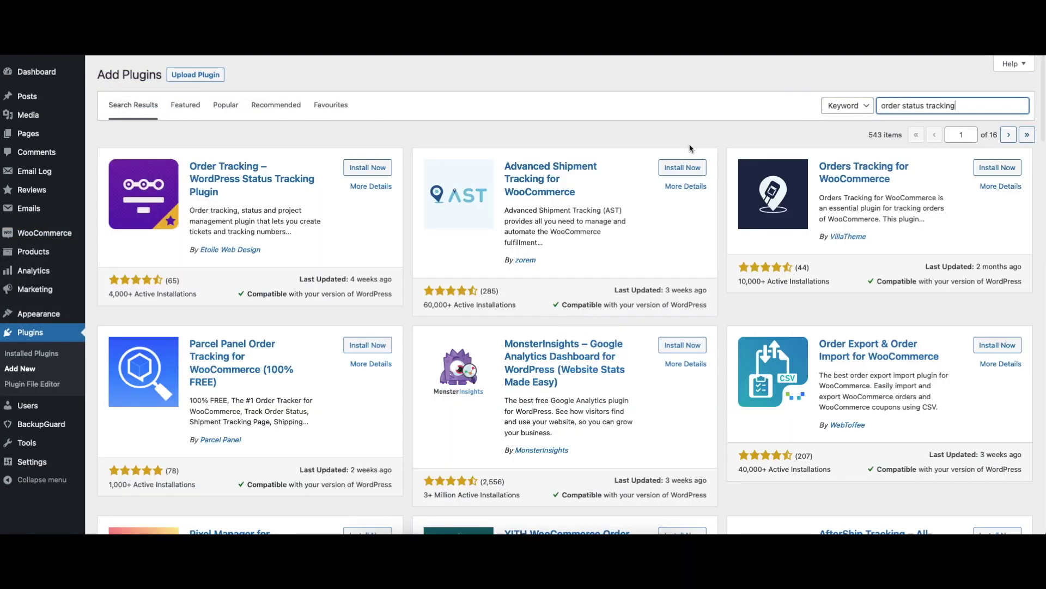
# Install and activate Etoile Web Design's Order Tracking plugin from the 'order status tracking' search results.
pyautogui.click(368, 167)
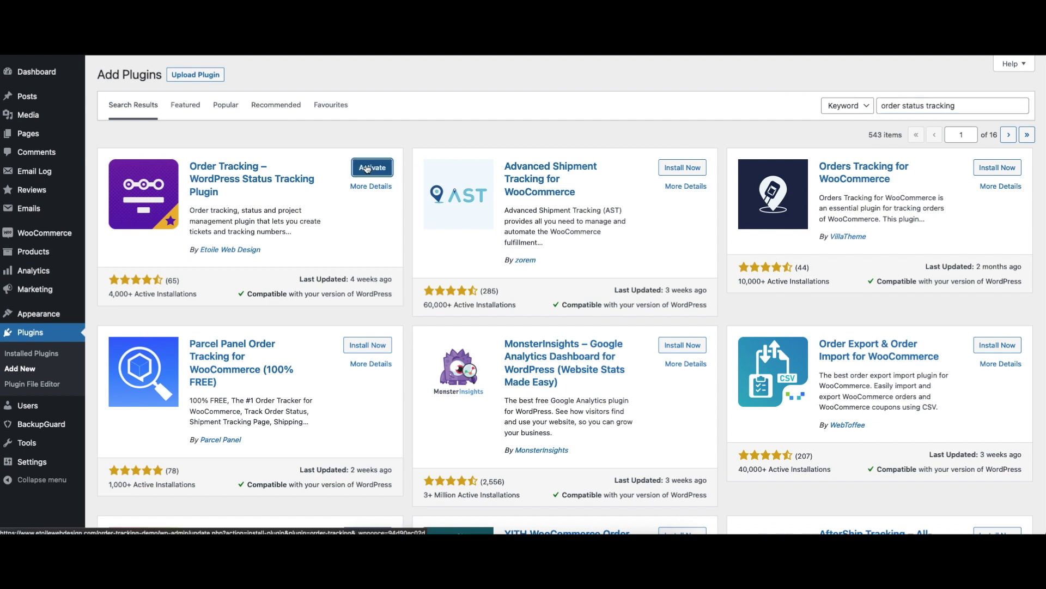
pyautogui.click(373, 168)
pyautogui.scroll(-1, 187, 237)
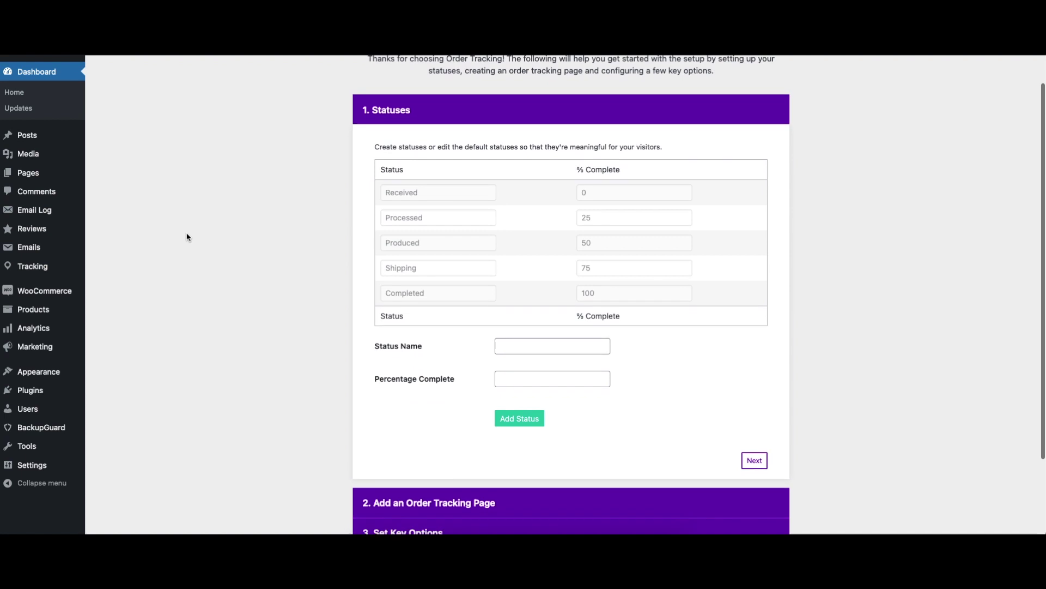
pyautogui.scroll(-3, 188, 237)
# Advance the welcome wizard through Add an Order Tracking Page, Set Key Options and Create an Order.
pyautogui.click(416, 400)
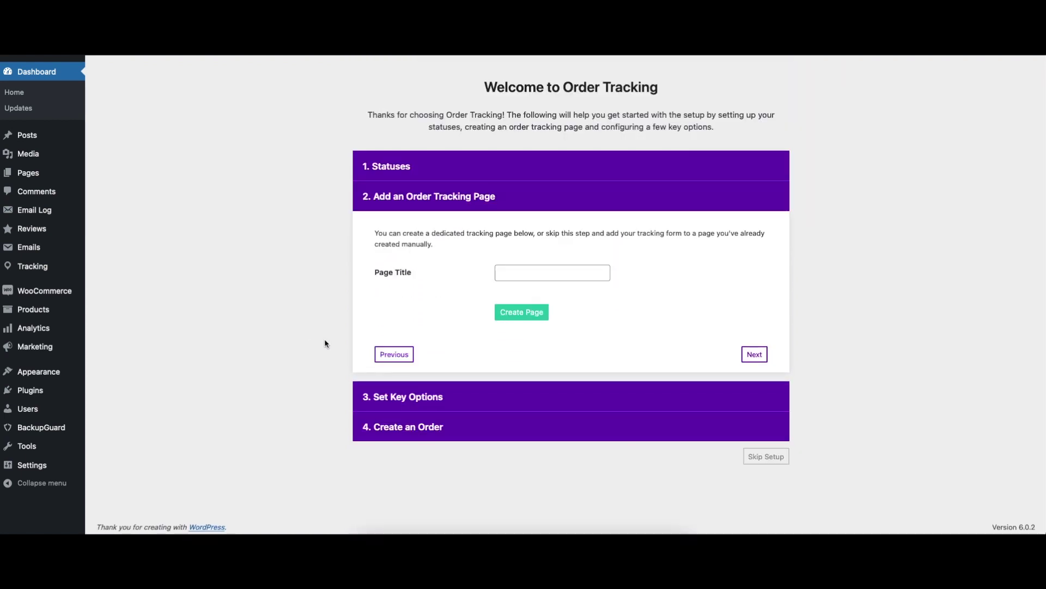
pyautogui.click(412, 397)
pyautogui.scroll(-2, 434, 405)
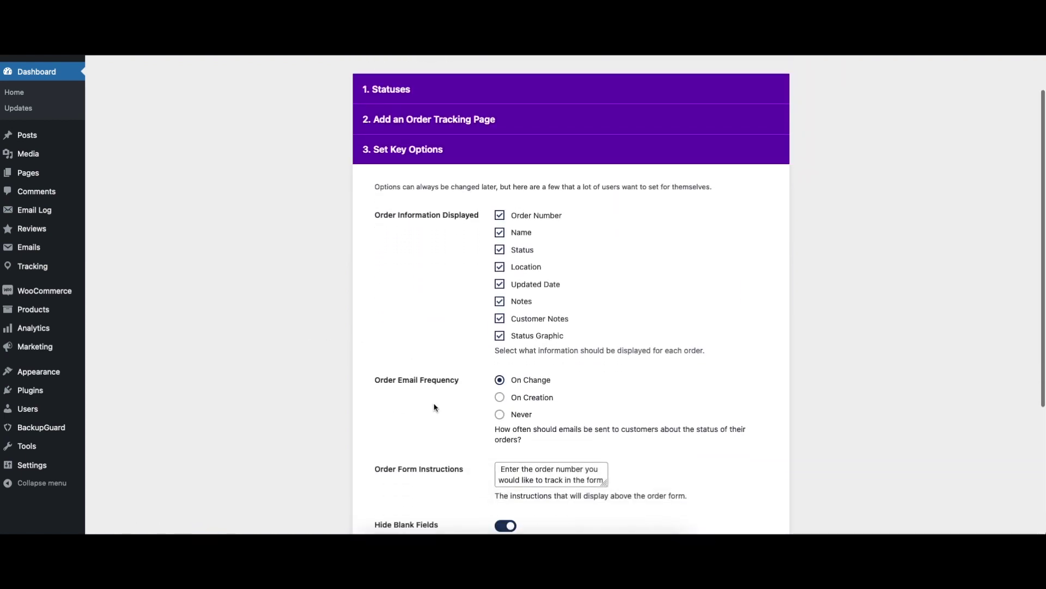
pyautogui.scroll(-3, 435, 407)
pyautogui.click(444, 466)
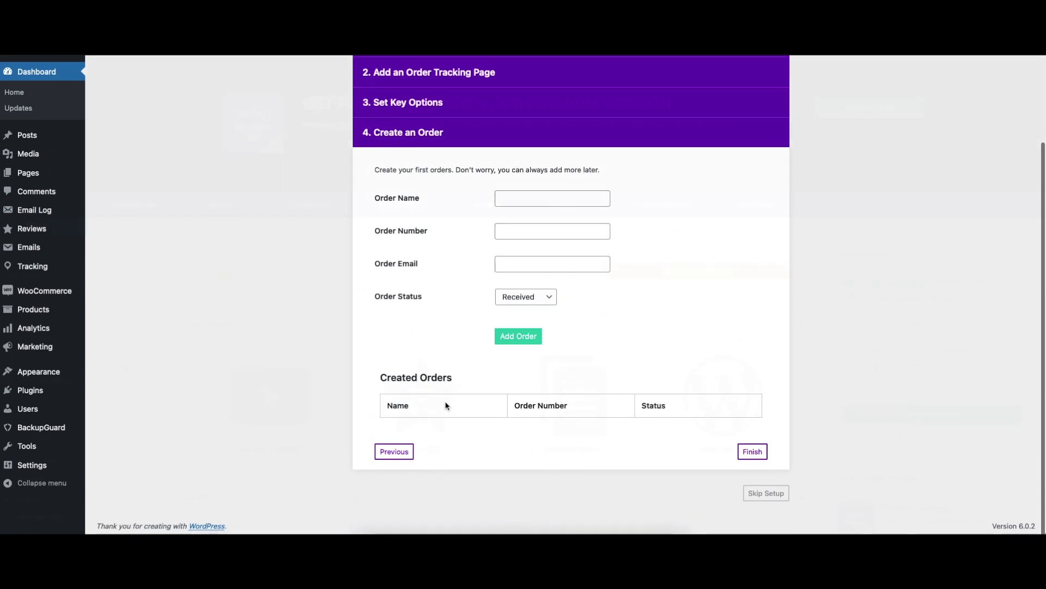